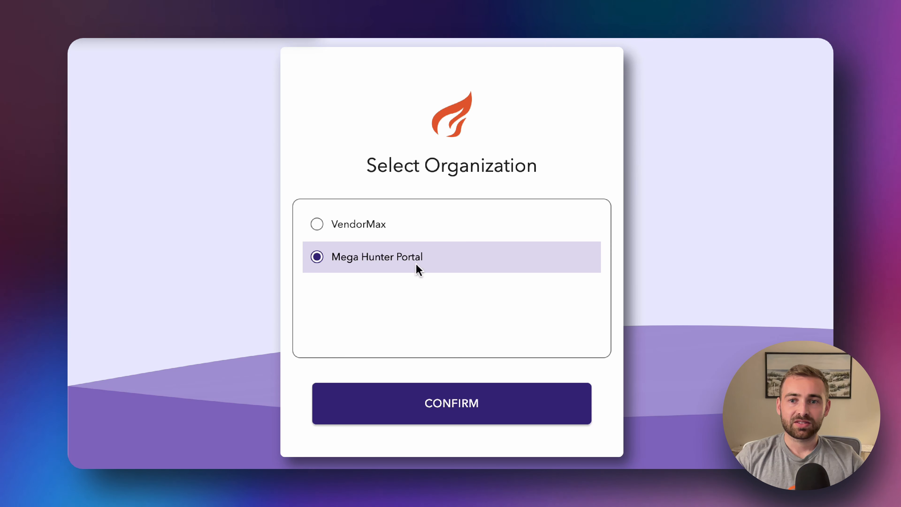
# Confirm the Mega Hunter Portal organization and open the Onboarding records list
pyautogui.click(435, 414)
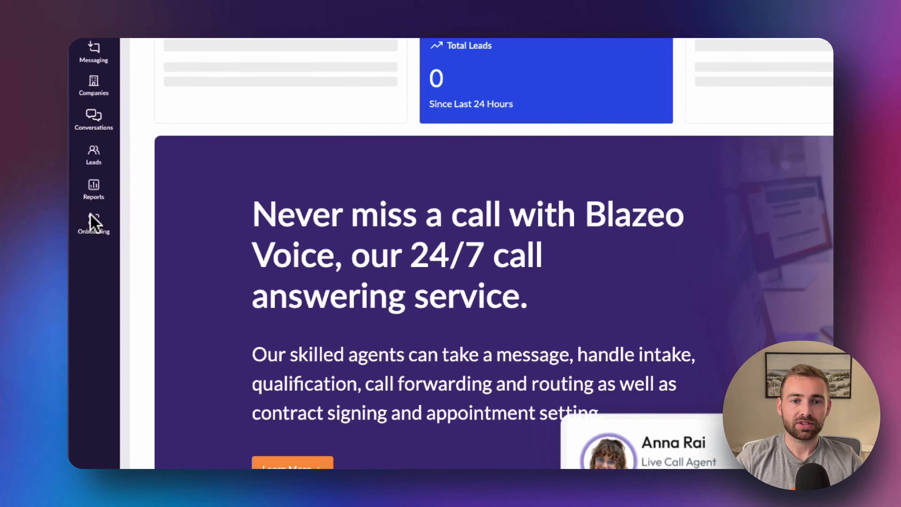
pyautogui.click(92, 220)
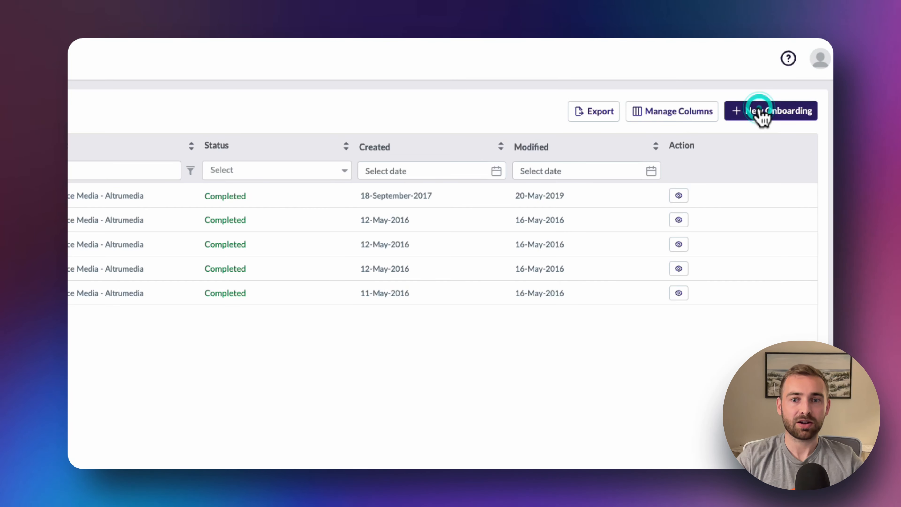
# Start a new onboarding record with company name Wood Hammer
pyautogui.click(759, 111)
pyautogui.click(216, 170)
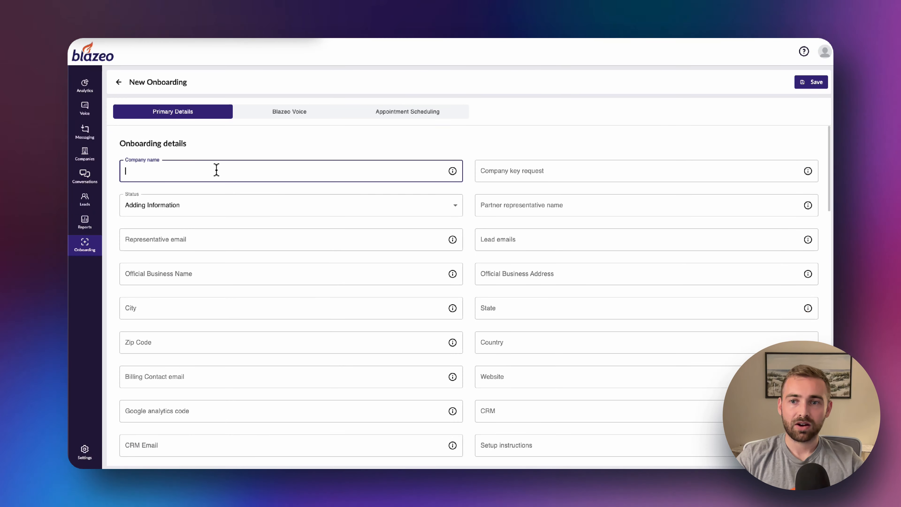
pyautogui.write('Woodhamm')
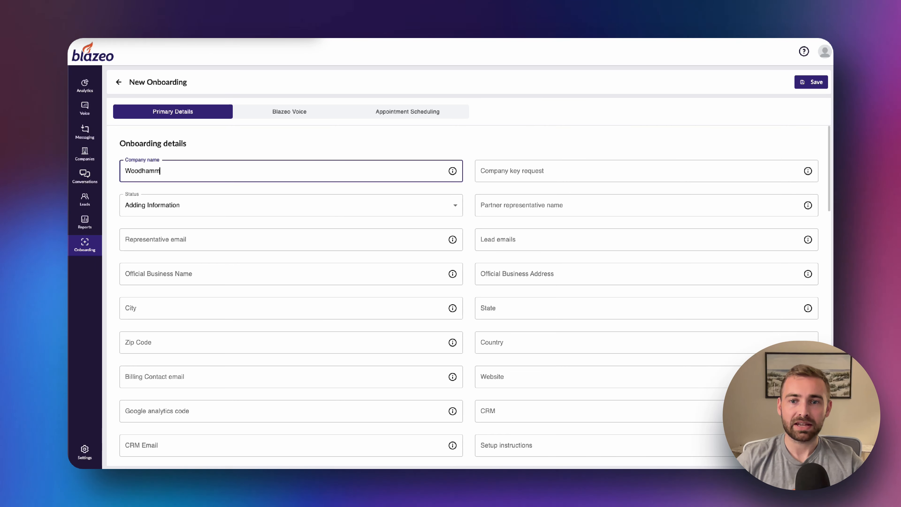
pyautogui.press('BackSpace')
pyautogui.press('BackSpace')
pyautogui.press('BackSpace')
pyautogui.press('BackSpace')
pyautogui.write('Hammer')
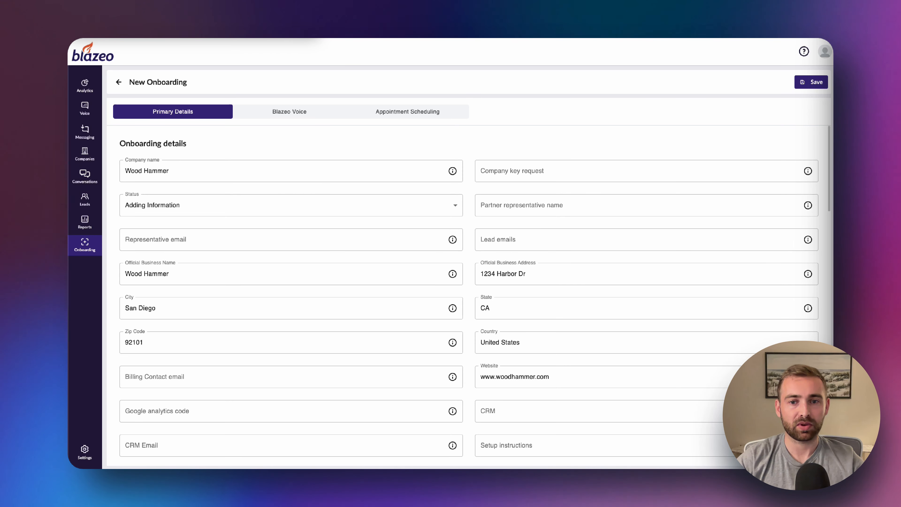
pyautogui.click(528, 377)
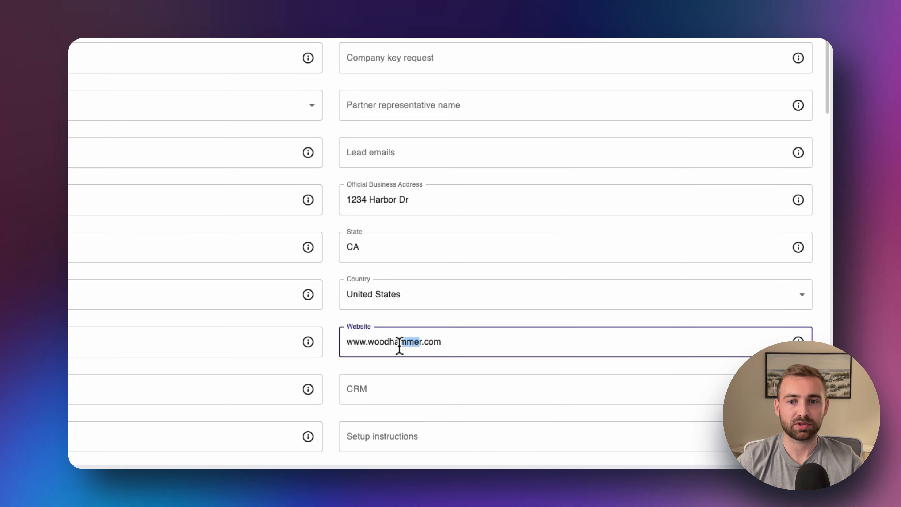
pyautogui.doubleClick(427, 342)
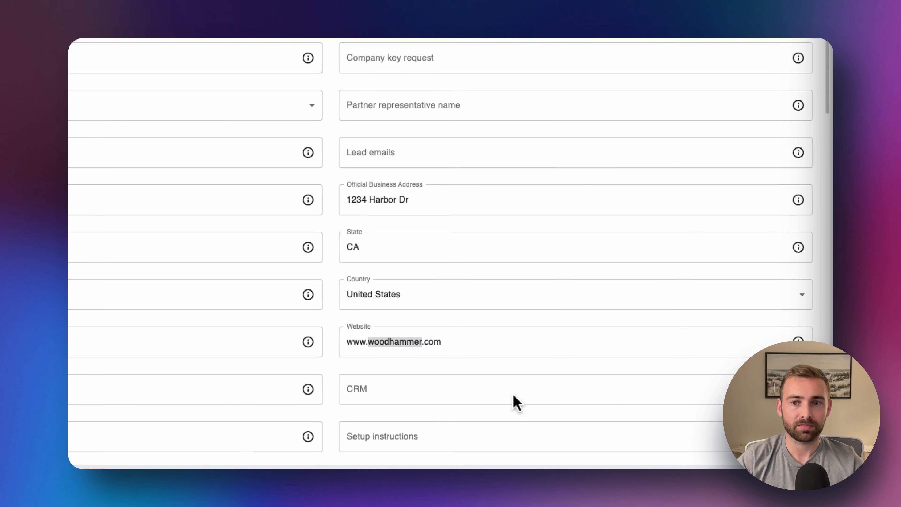
pyautogui.scroll(3, 464, 172)
pyautogui.scroll(1, 465, 173)
pyautogui.click(461, 196)
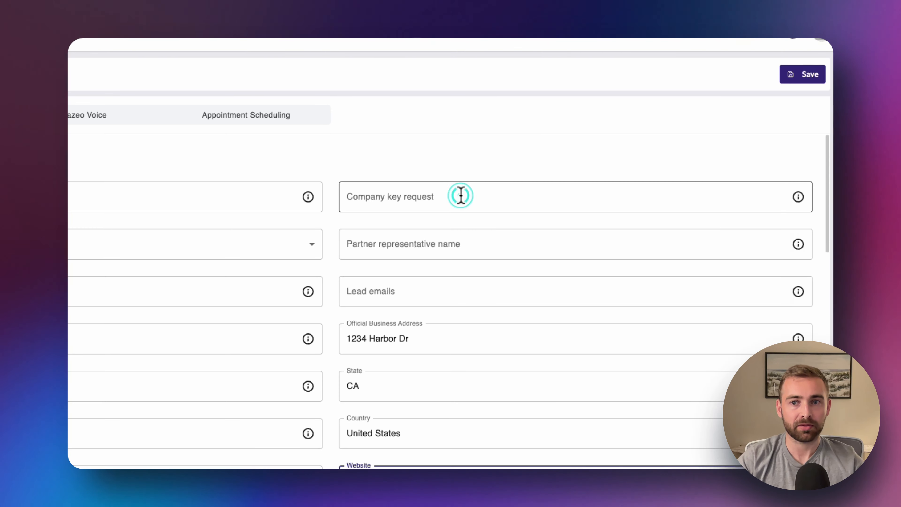
pyautogui.click(483, 150)
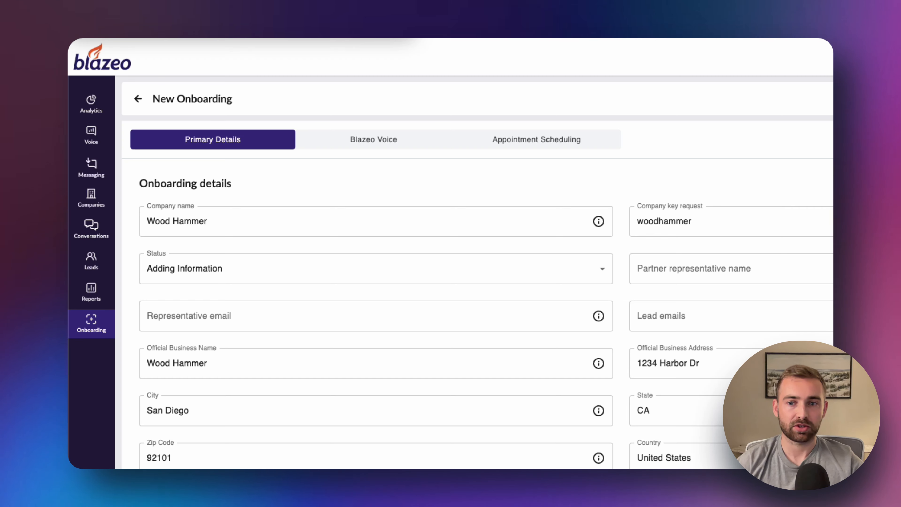
# Keep status Adding Information and enter the partner representative's name and e-mail address
pyautogui.click(389, 277)
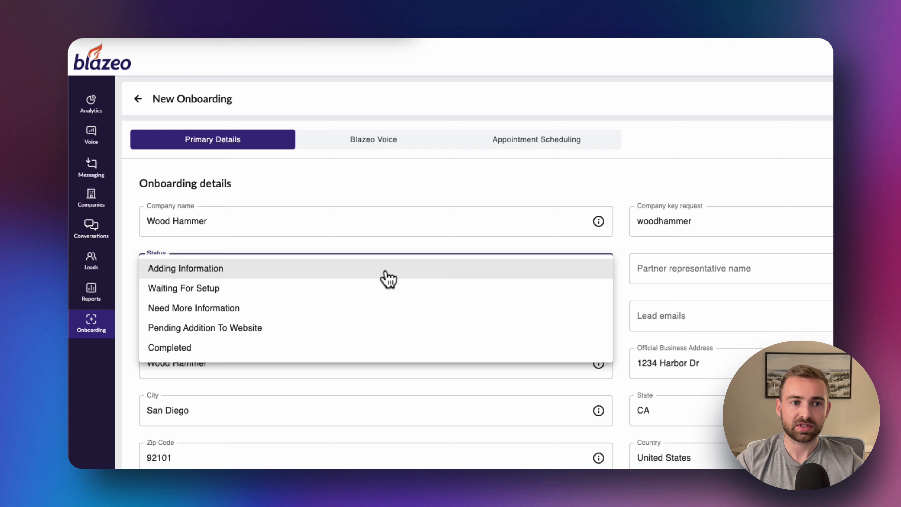
pyautogui.click(663, 178)
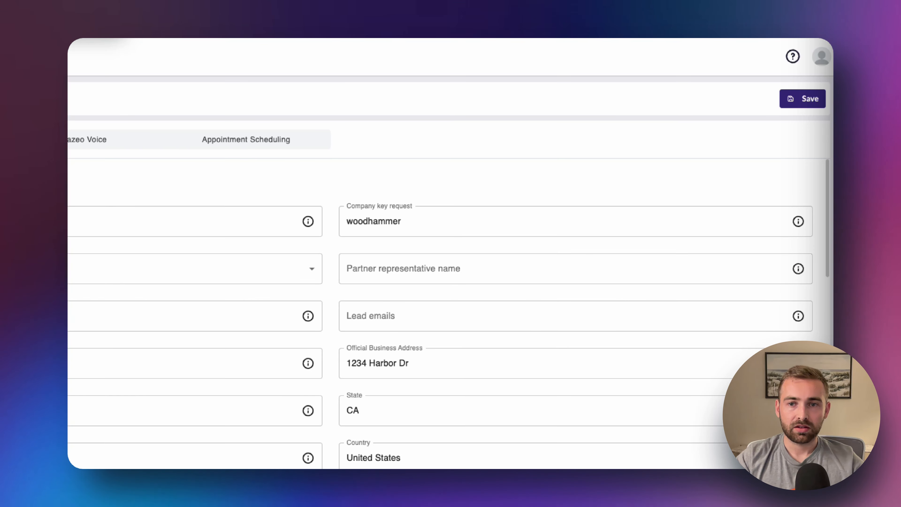
pyautogui.click(410, 270)
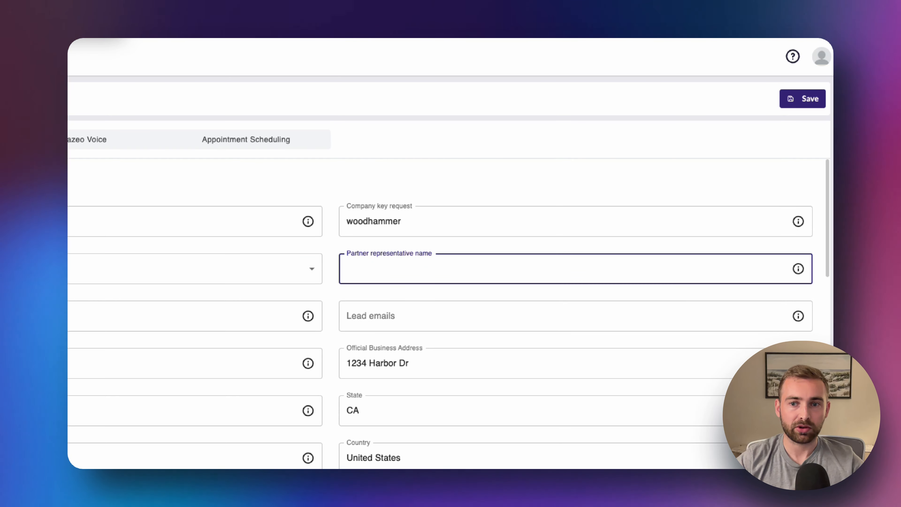
pyautogui.press('Tab')
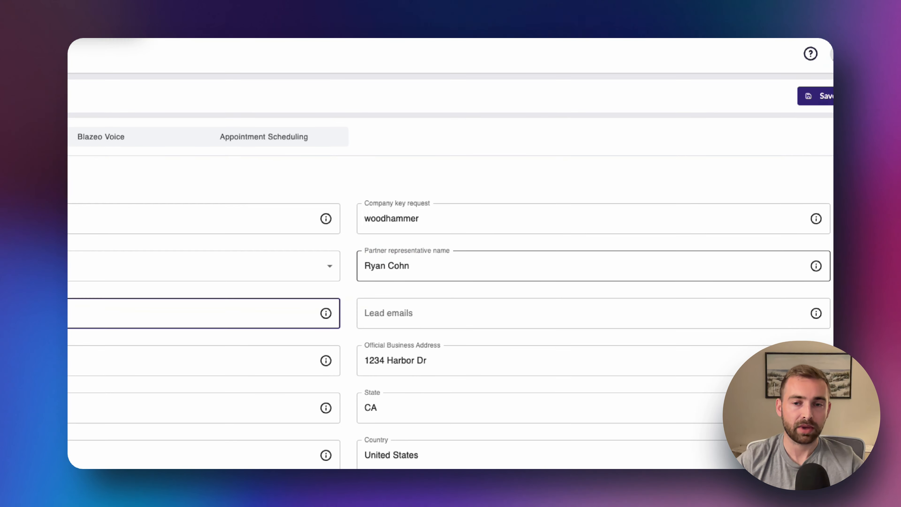
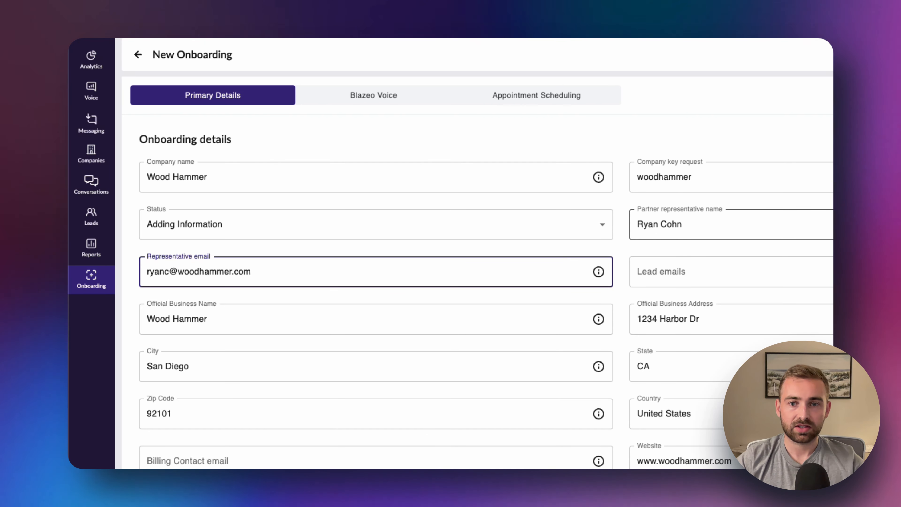
pyautogui.click(614, 326)
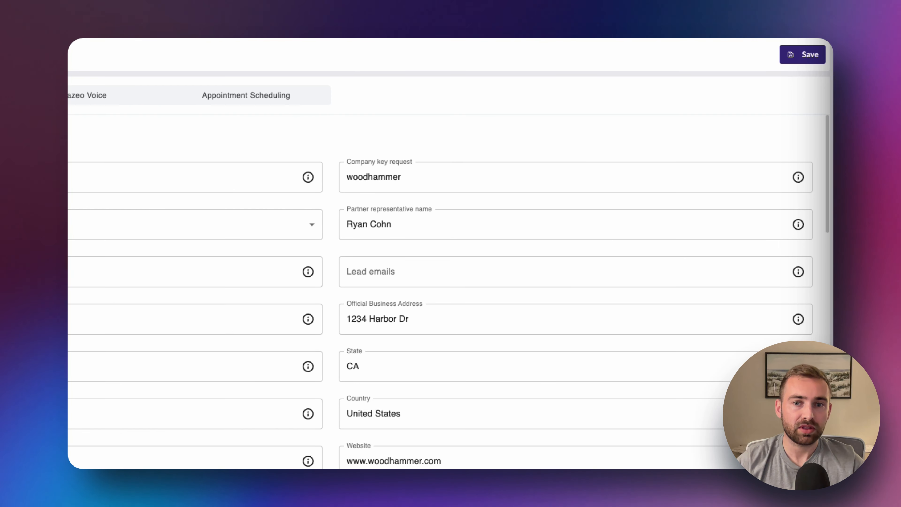
# Enter two comma-separated lead e-mails: the company marketing inbox and the representative's address
pyautogui.click(423, 271)
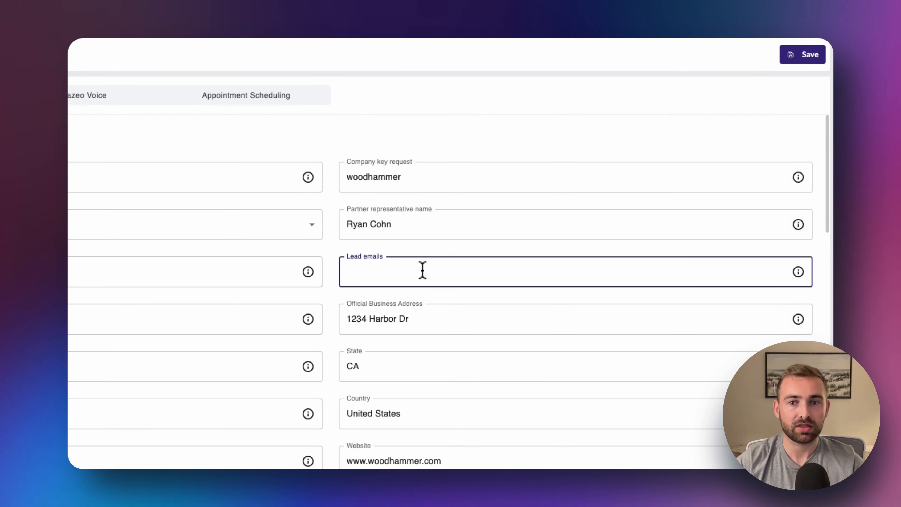
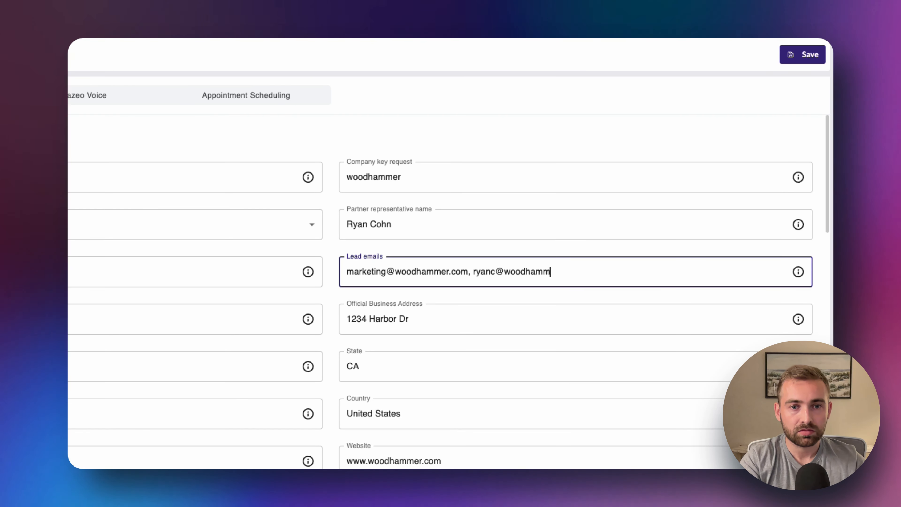
pyautogui.click(282, 450)
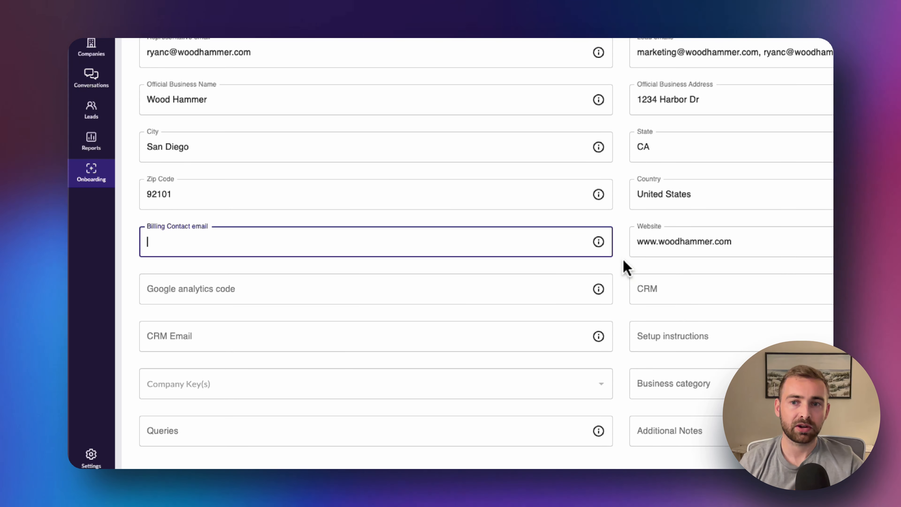
# Enter Google analytics code G-XXXXXXXXX
pyautogui.click(504, 290)
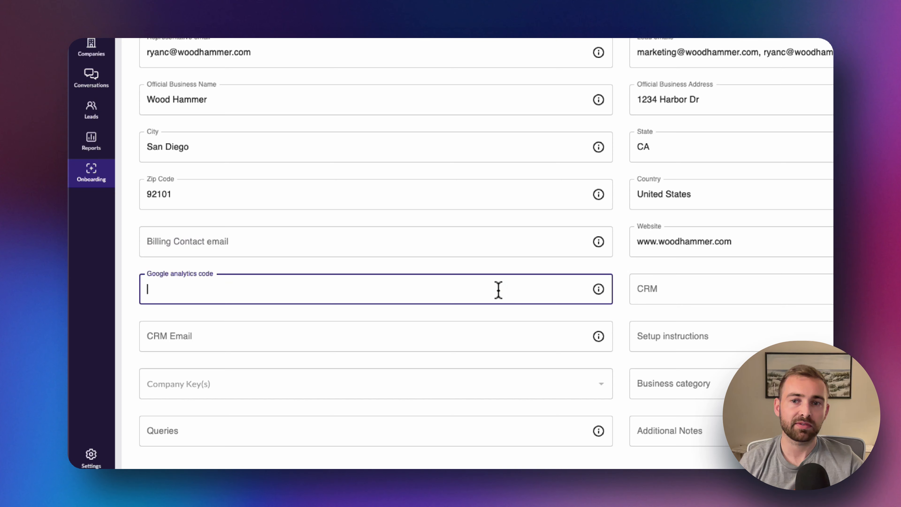
pyautogui.write('G-XXXXXX')
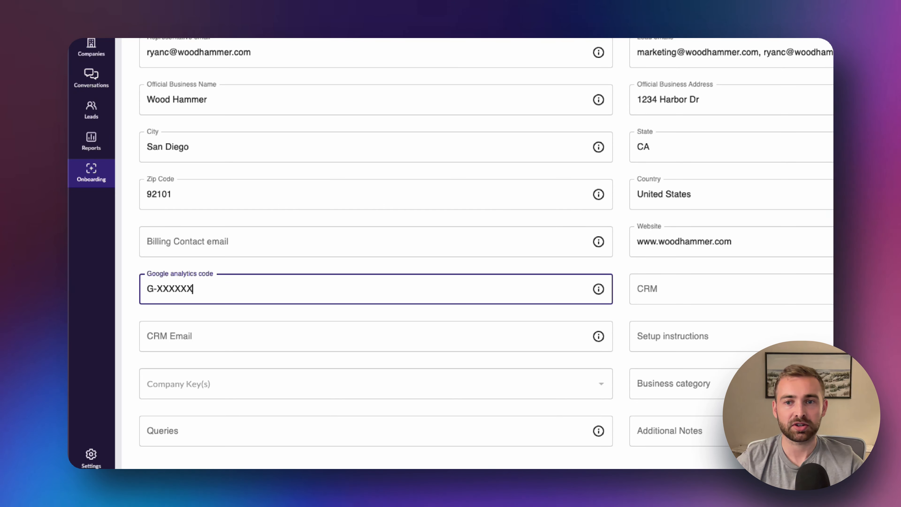
pyautogui.write('XXX')
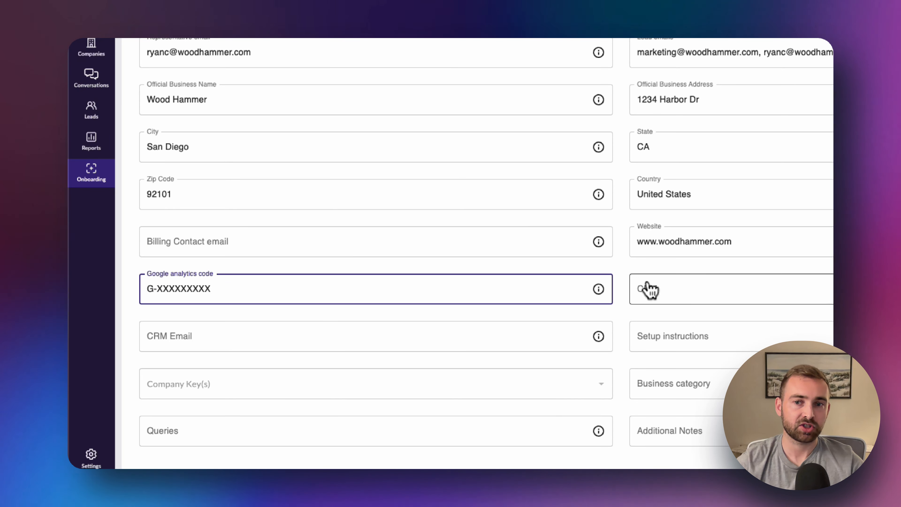
pyautogui.hscroll(8, 623, 272)
# Set the CRM to Other and enter the representative's address as CRM email
pyautogui.click(576, 276)
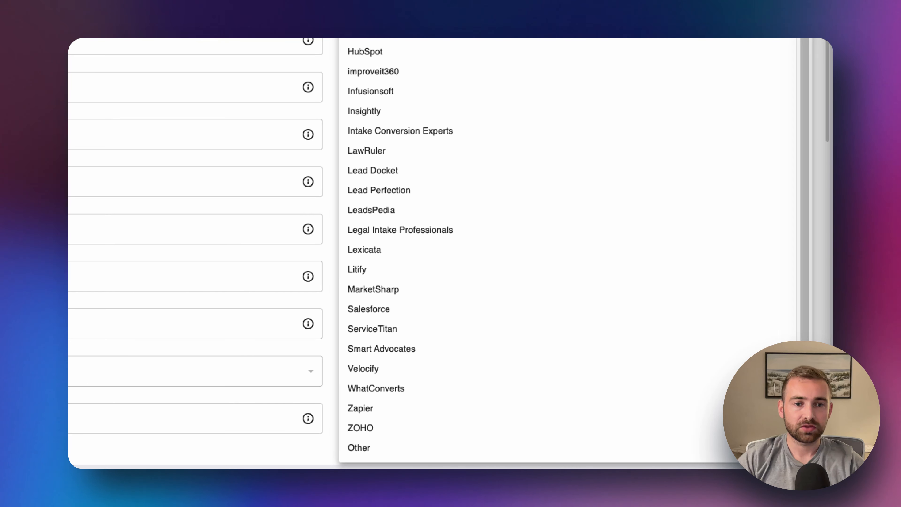
pyautogui.click(381, 448)
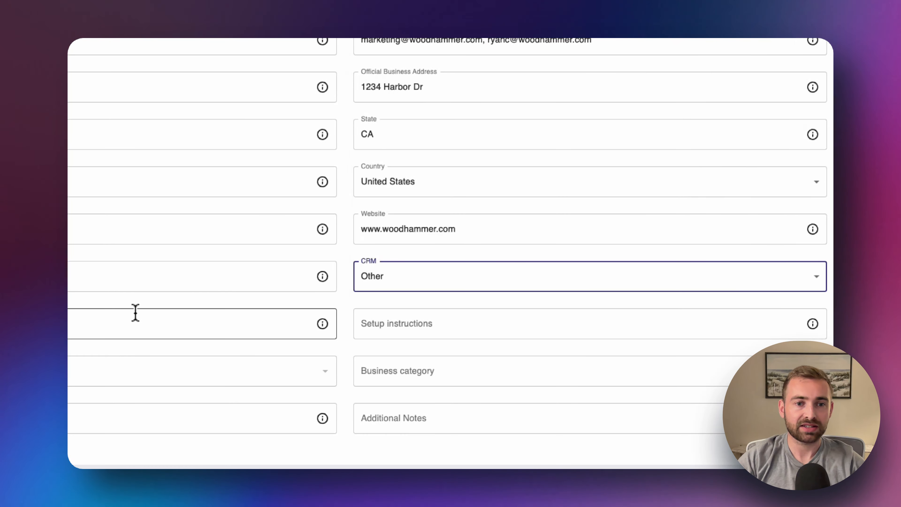
pyautogui.click(353, 332)
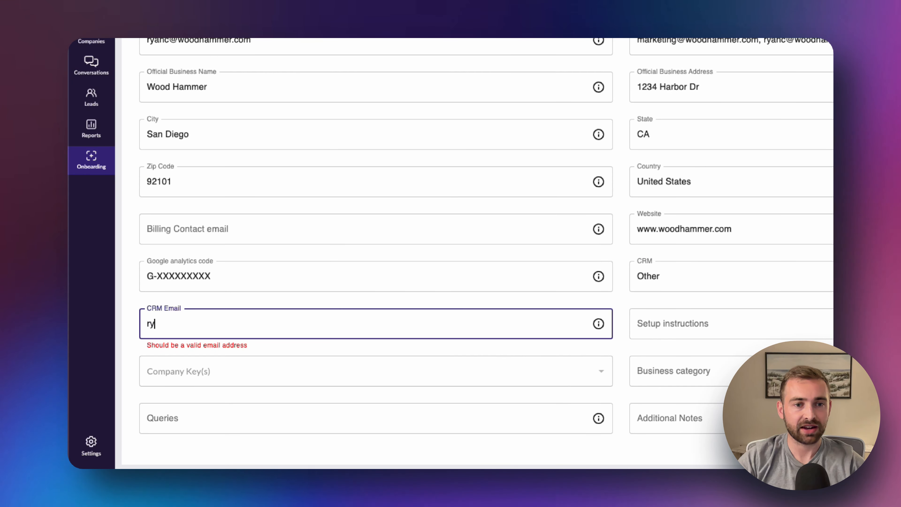
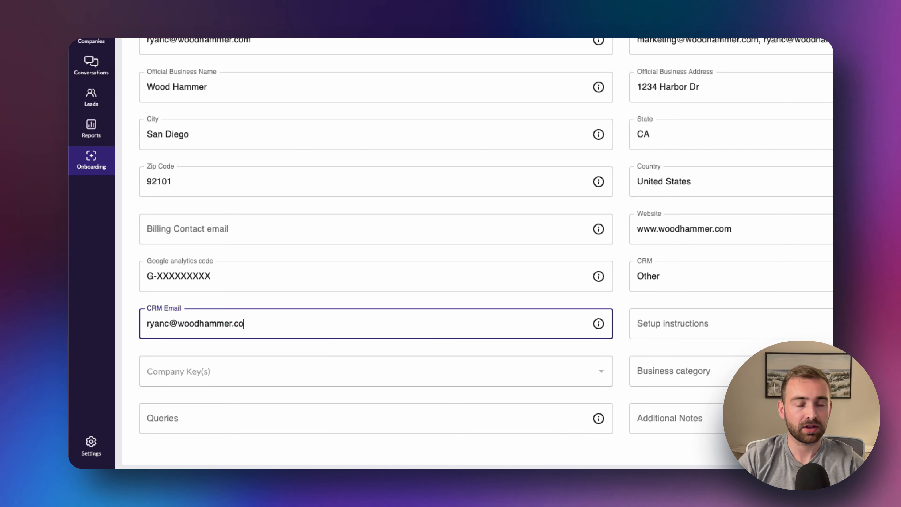
pyautogui.scroll(-5, 669, 135)
pyautogui.click(669, 135)
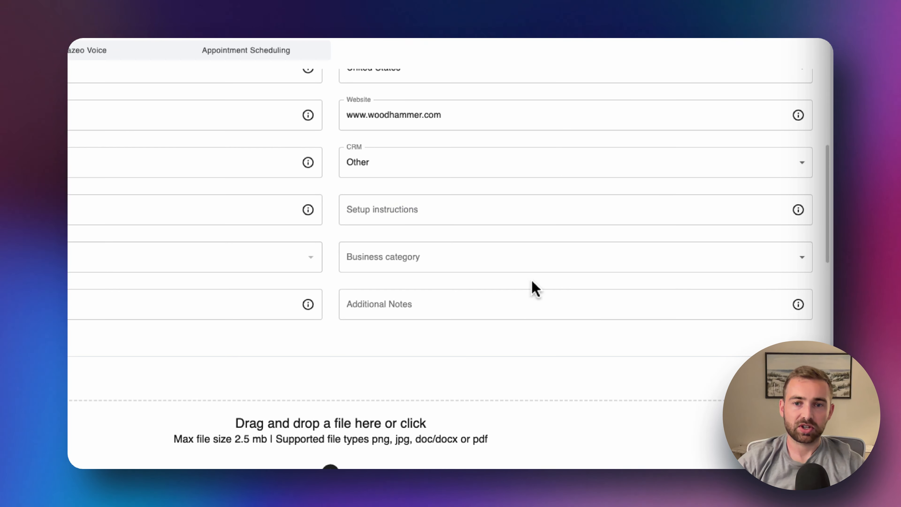
# Write setup instructions requesting all female agents and a left-side chat widget, tab on the right
pyautogui.click(440, 208)
pyautogui.write('Blu')
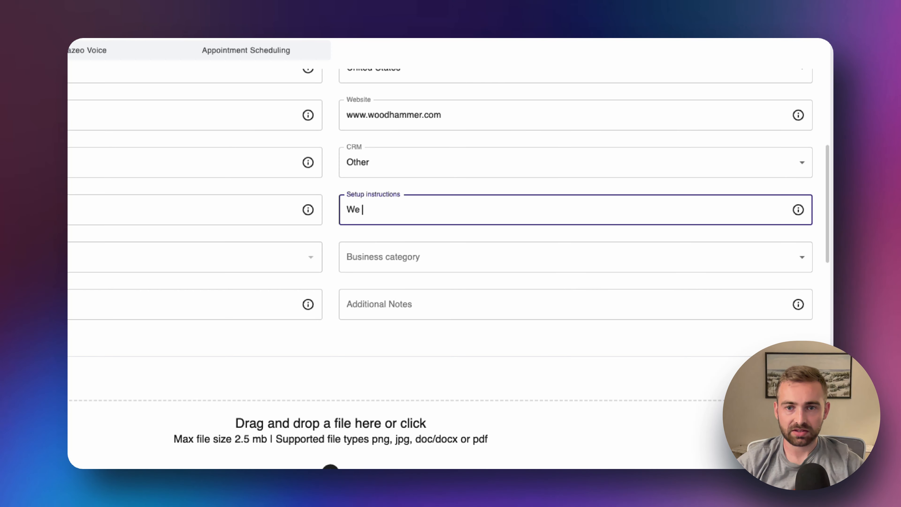
pyautogui.write('want to use the')
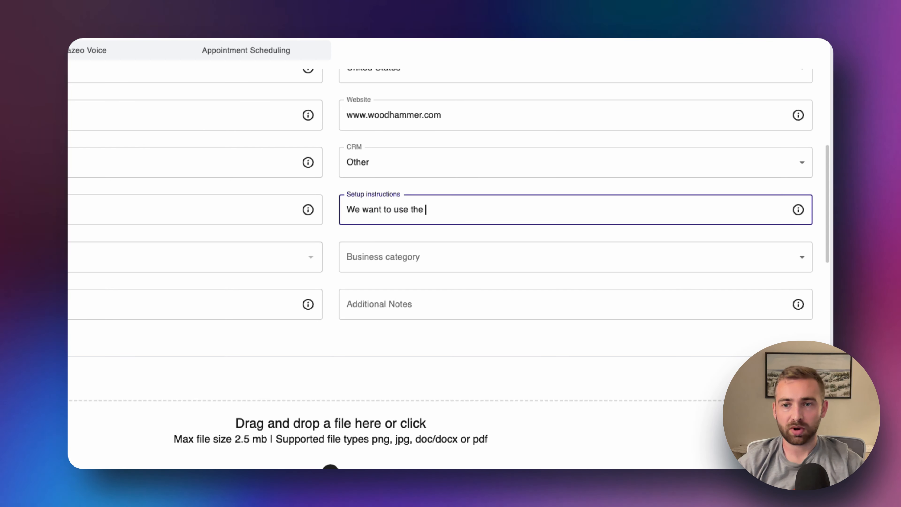
pyautogui.press('BackSpace')
pyautogui.press('BackSpace')
pyautogui.press('BackSpace')
pyautogui.press('BackSpace')
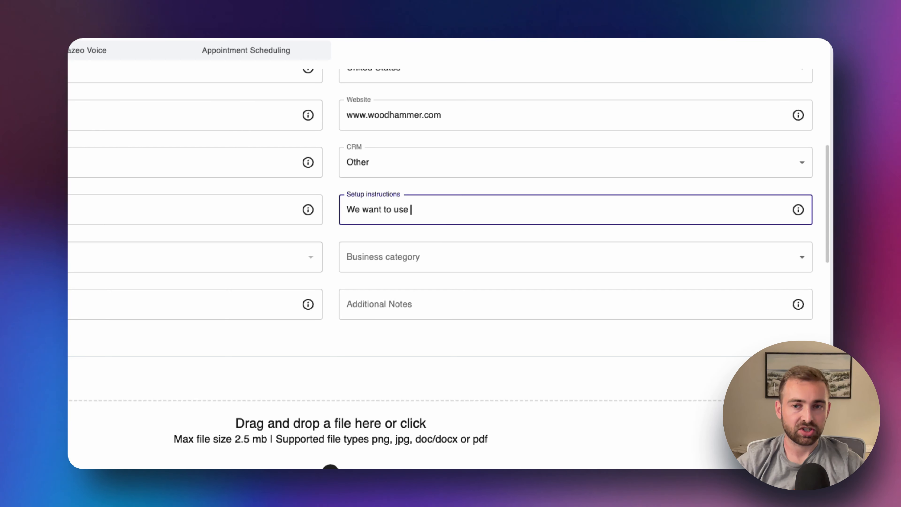
pyautogui.write('all female')
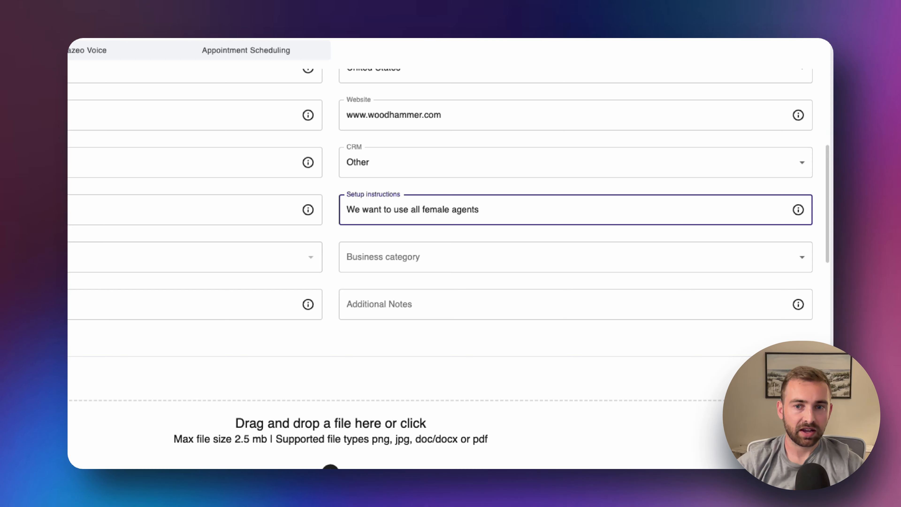
pyautogui.write(' agents')
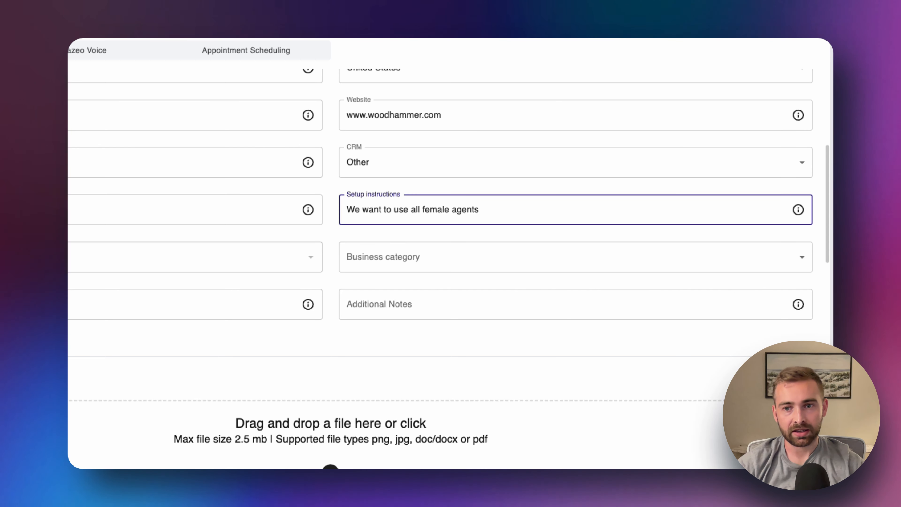
pyautogui.write(', cha')
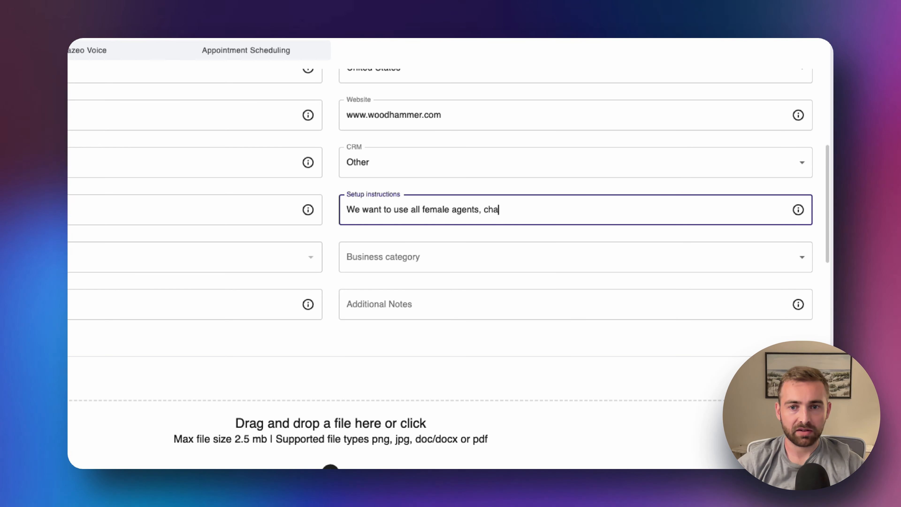
pyautogui.write('t widget on the ')
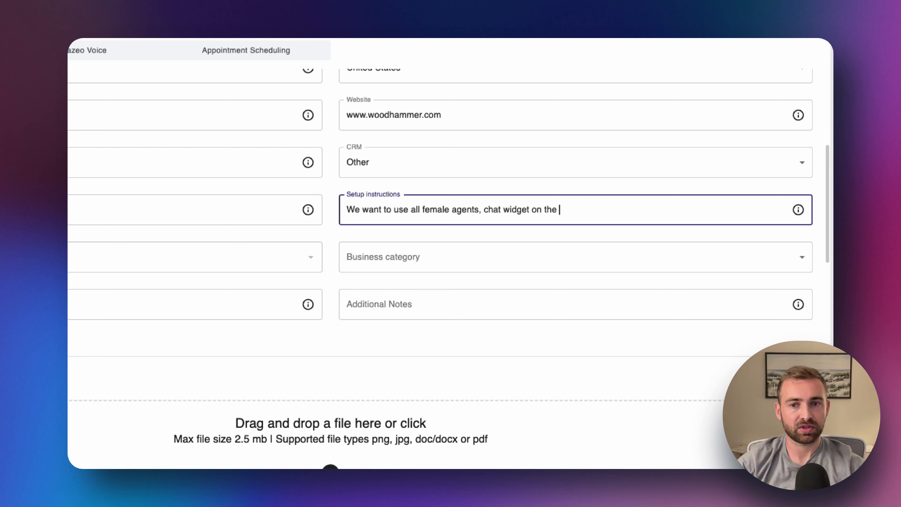
pyautogui.write('left side with the tab on the right')
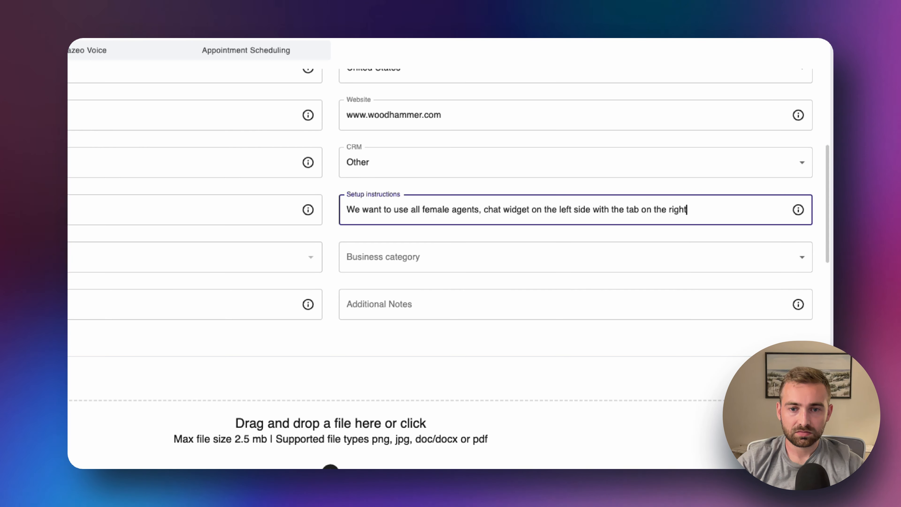
pyautogui.press('super+Tab')
# Set business category to Home & Home Improvement and begin a Queries note about home ownership
pyautogui.click(503, 262)
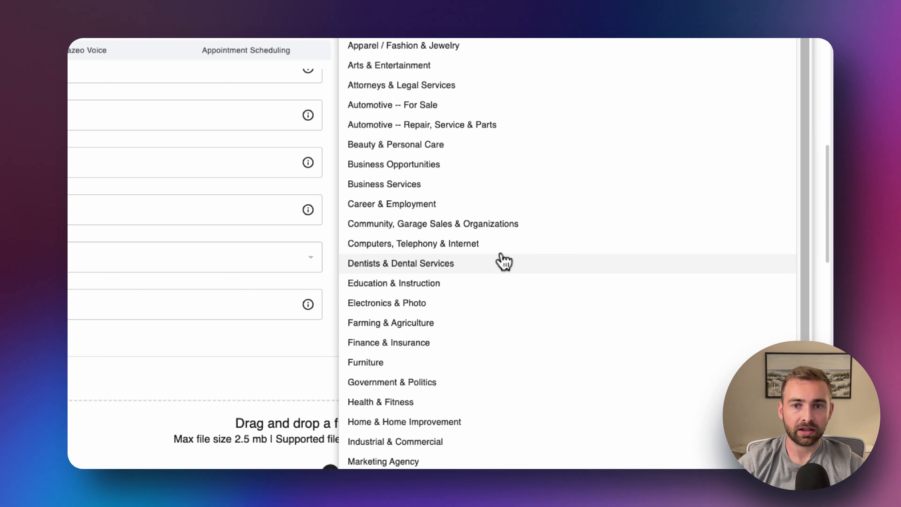
pyautogui.click(457, 423)
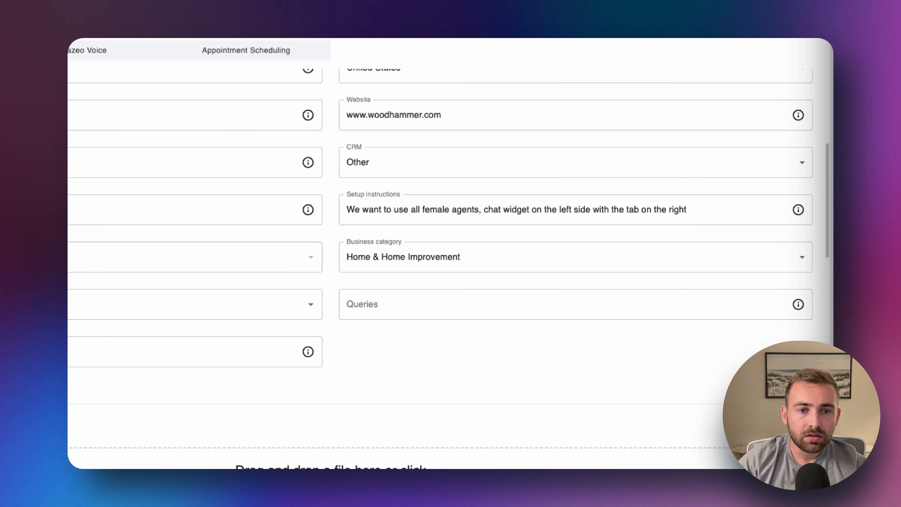
pyautogui.click(447, 304)
pyautogui.write('Make s')
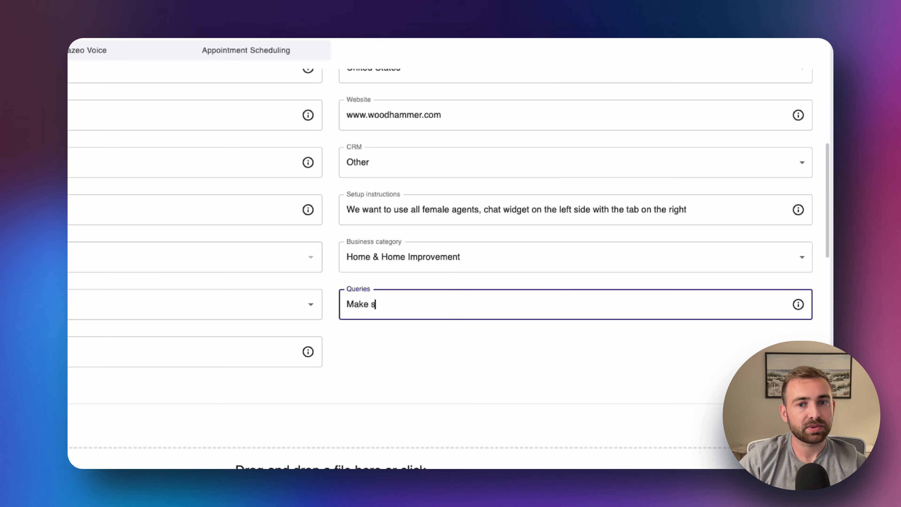
pyautogui.write('ure to find out th')
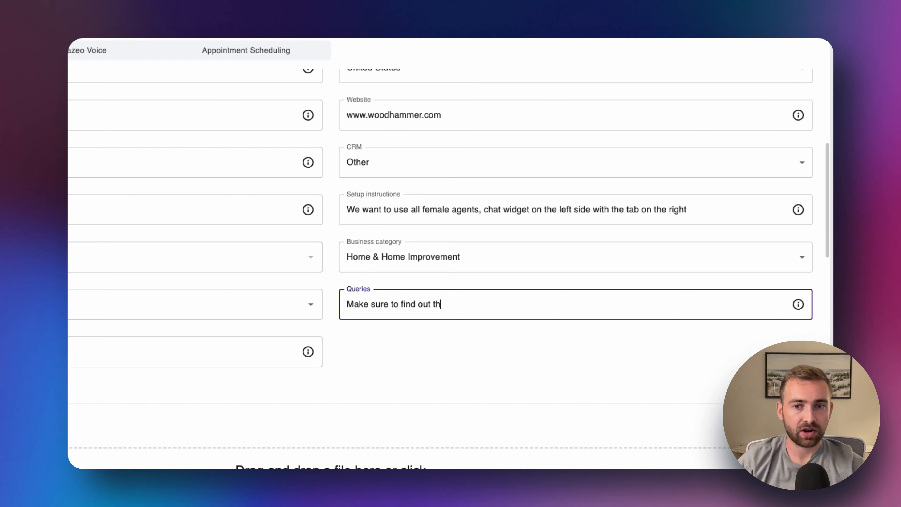
pyautogui.write('ey are a home owner')
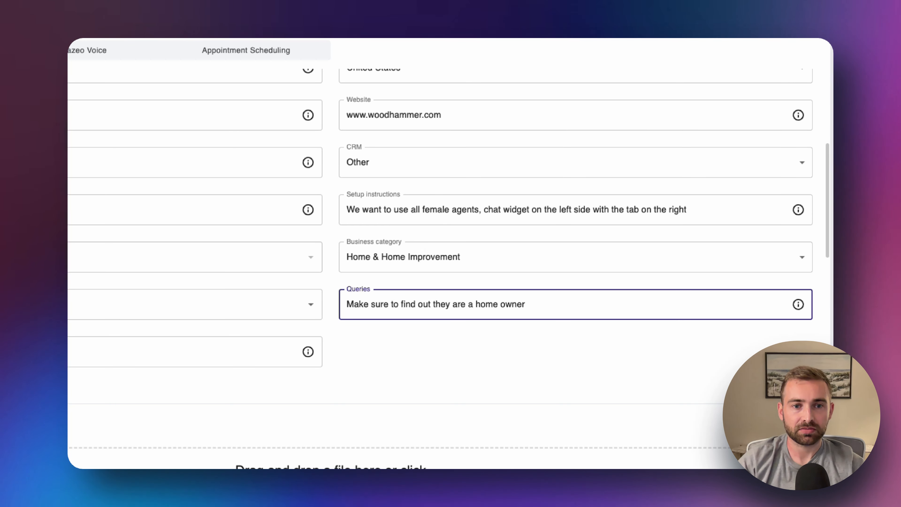
# Finish the Queries note 'Make sure to find out they are a home owner'
pyautogui.click(432, 386)
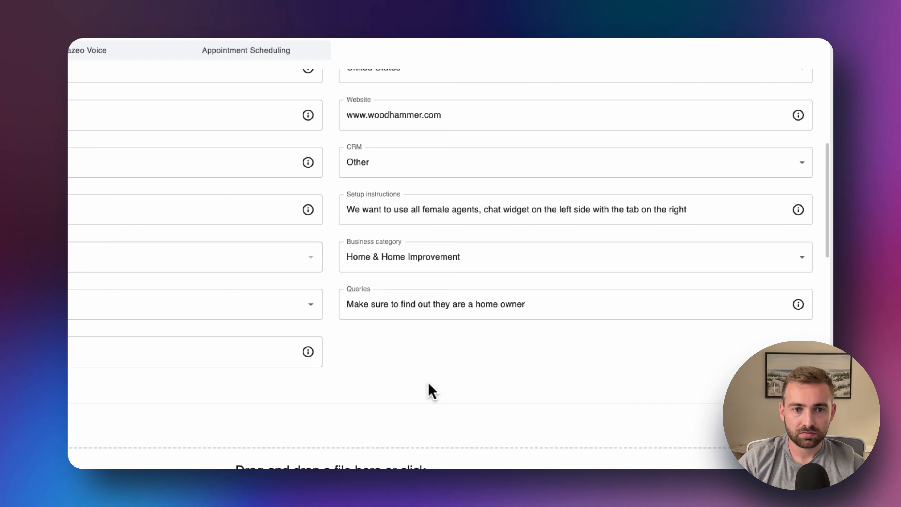
pyautogui.scroll(-10, 429, 391)
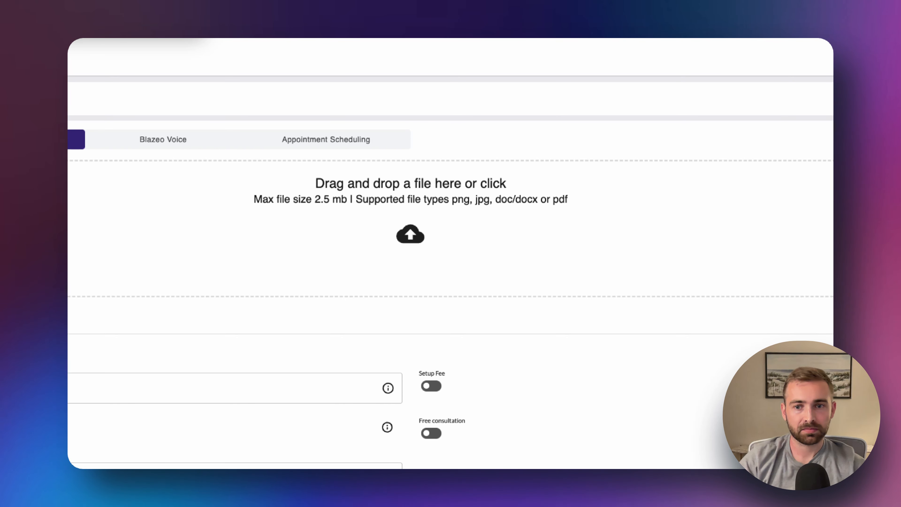
# Set pricing to $XX, turn on Setup Fee and Free consultation, leave dealer CRM email off
pyautogui.click(241, 386)
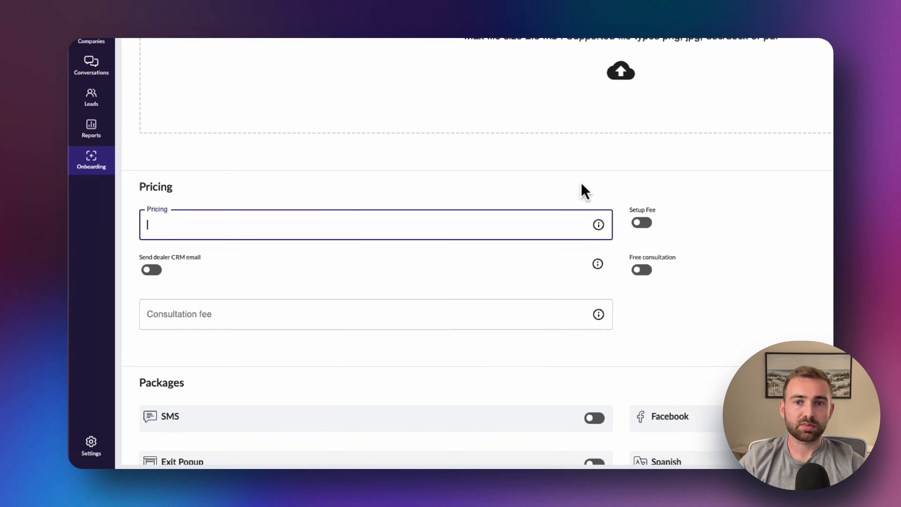
pyautogui.write('XX')
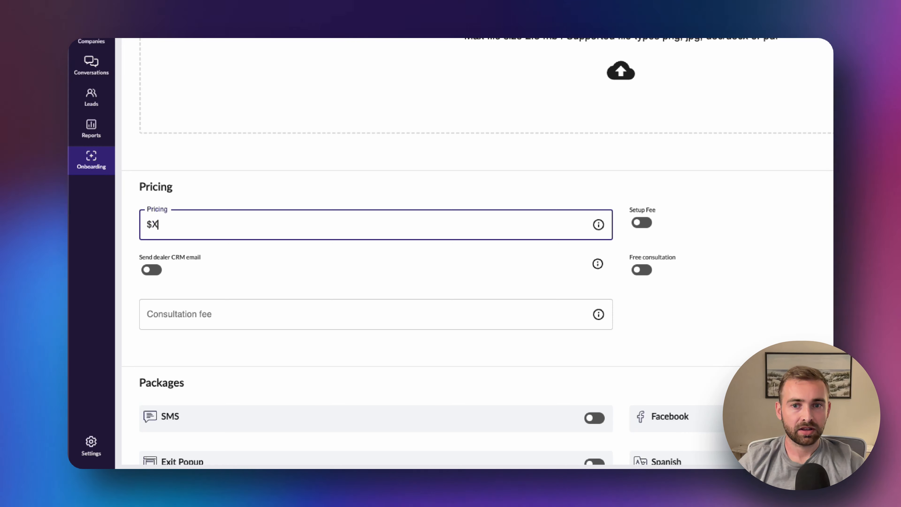
pyautogui.click(579, 170)
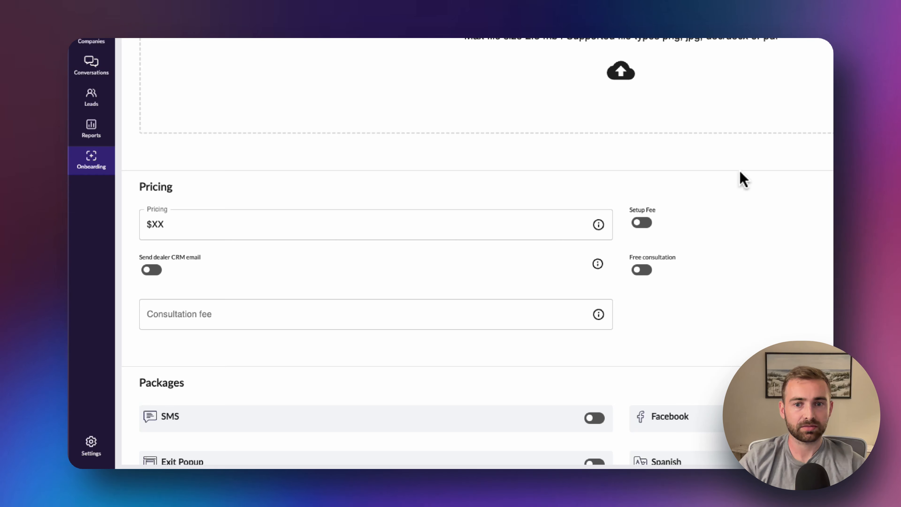
pyautogui.click(643, 271)
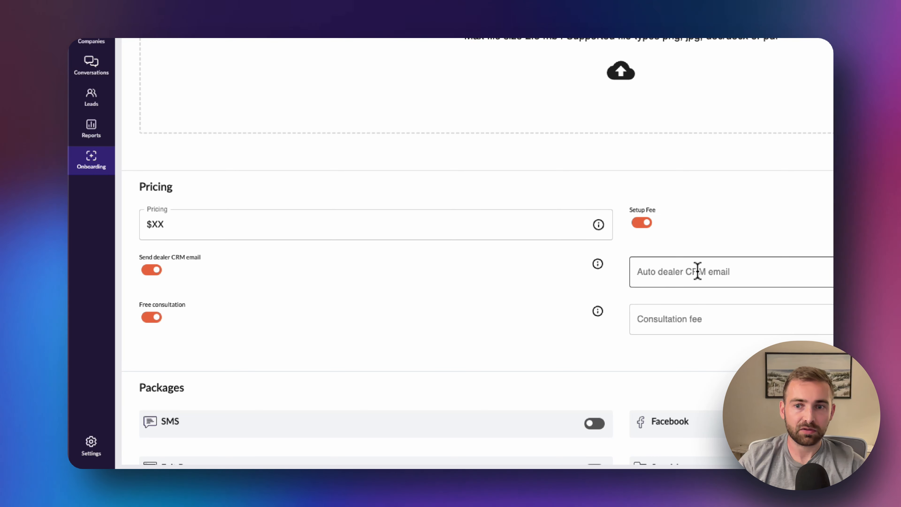
pyautogui.click(152, 270)
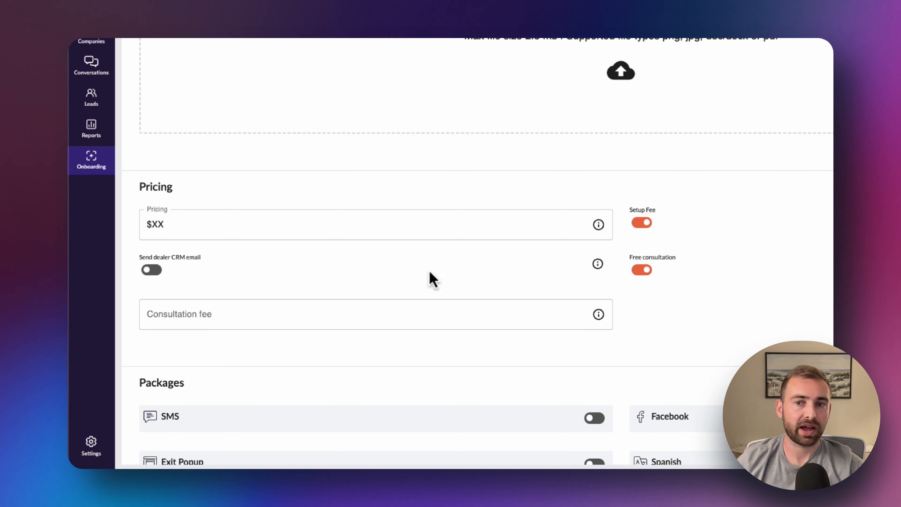
pyautogui.scroll(-2, 485, 298)
pyautogui.scroll(-4, 492, 315)
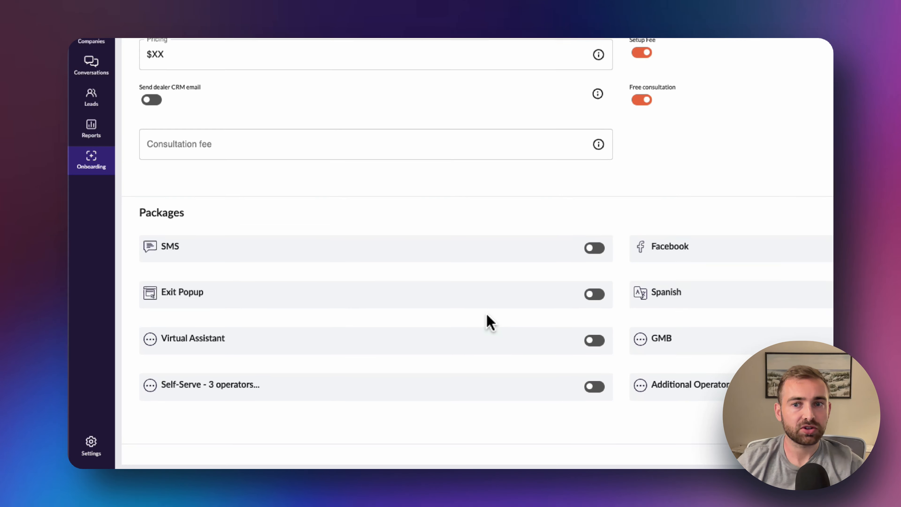
# Switch on the SMS, Facebook and Spanish package toggles
pyautogui.scroll(-2, 489, 318)
pyautogui.click(593, 242)
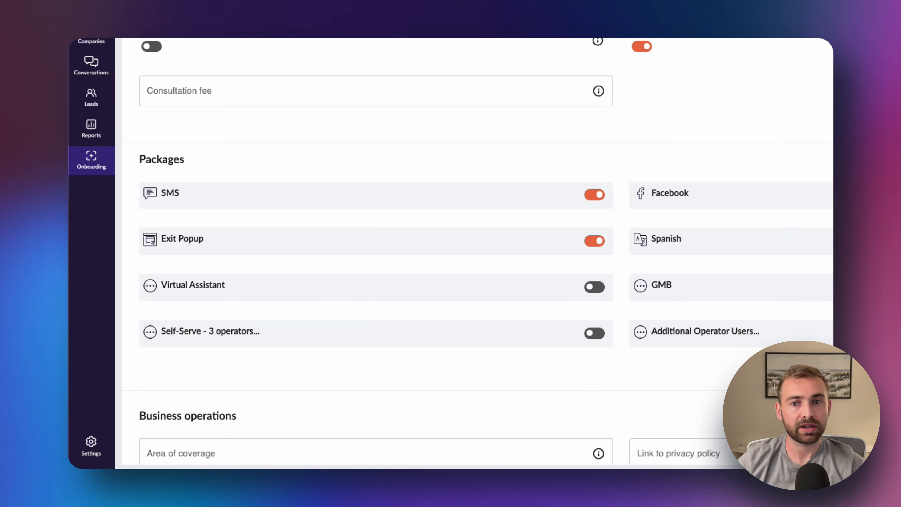
pyautogui.click(792, 197)
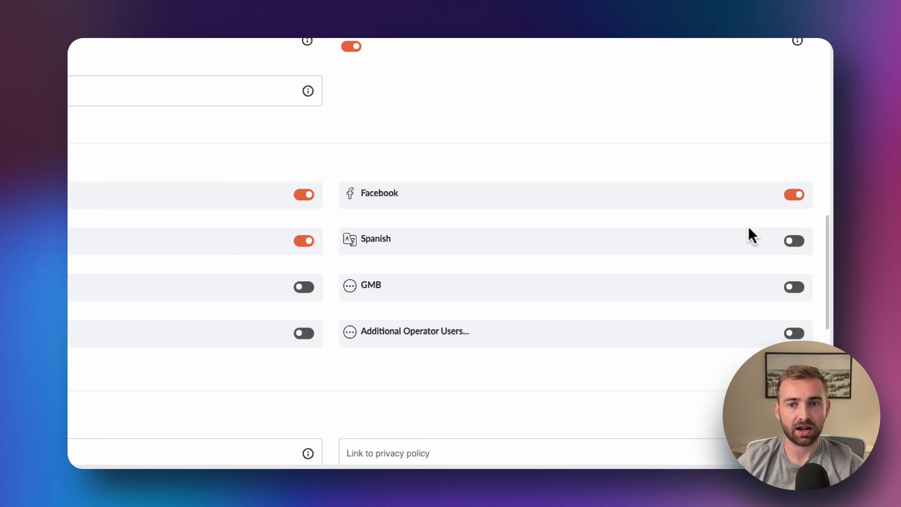
pyautogui.click(792, 247)
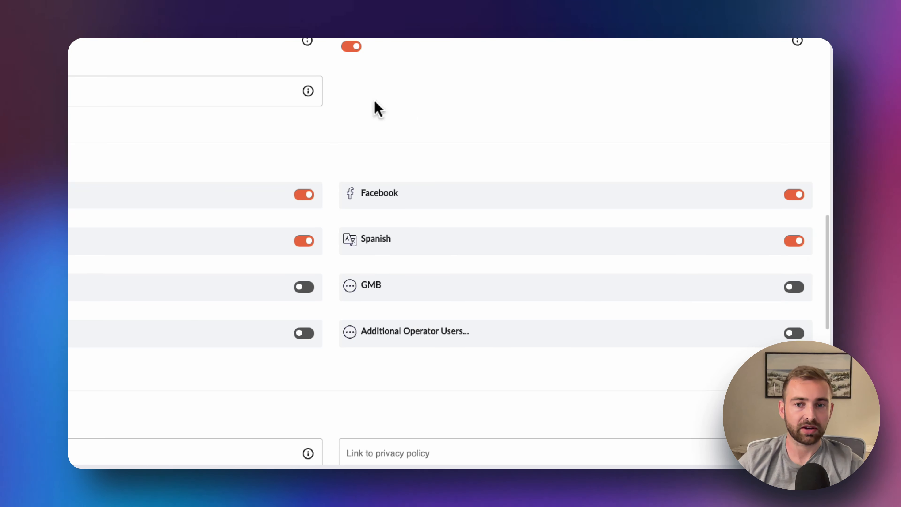
pyautogui.scroll(-5, 376, 108)
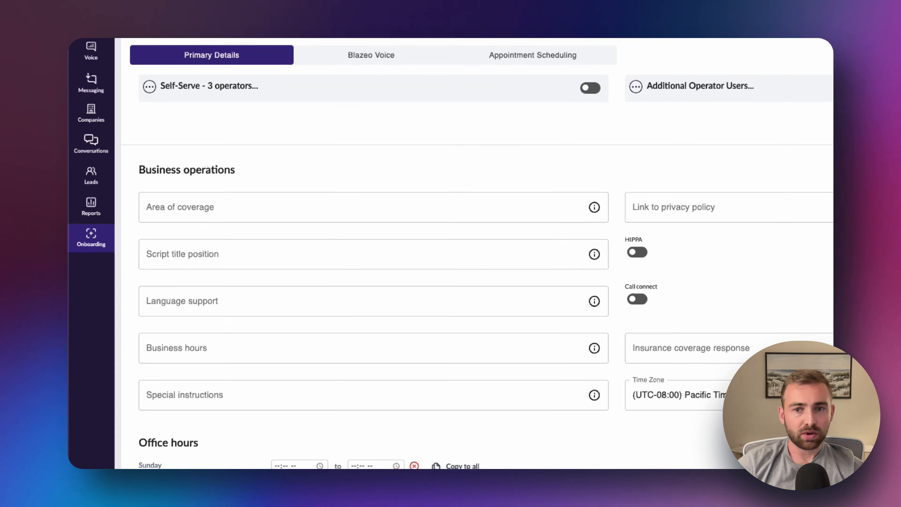
# Set the area of coverage to 'Only servicing San Diego, CA'
pyautogui.click(370, 201)
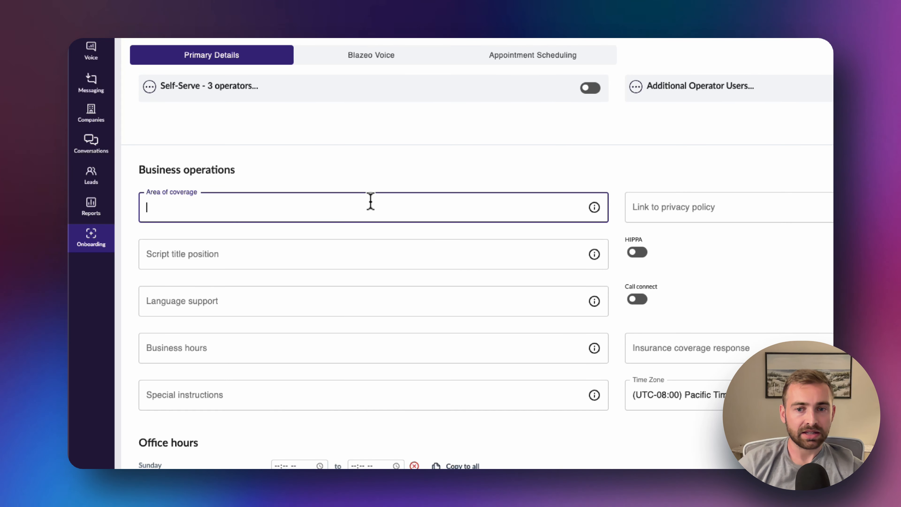
pyautogui.write('Only serv')
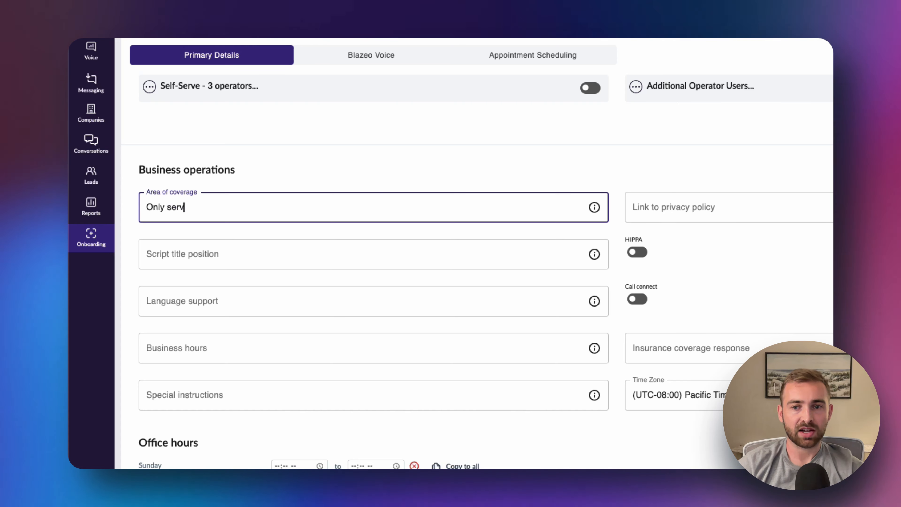
pyautogui.write('icing San Diego, CA')
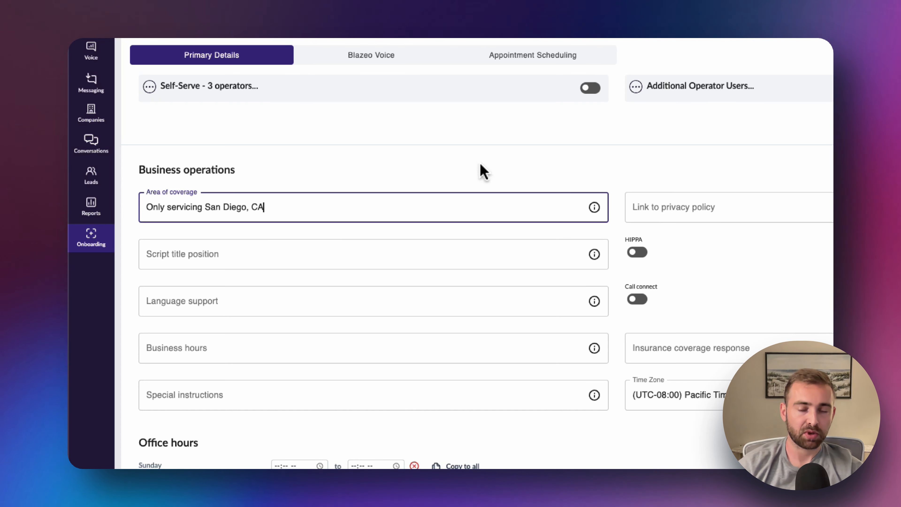
pyautogui.click(333, 168)
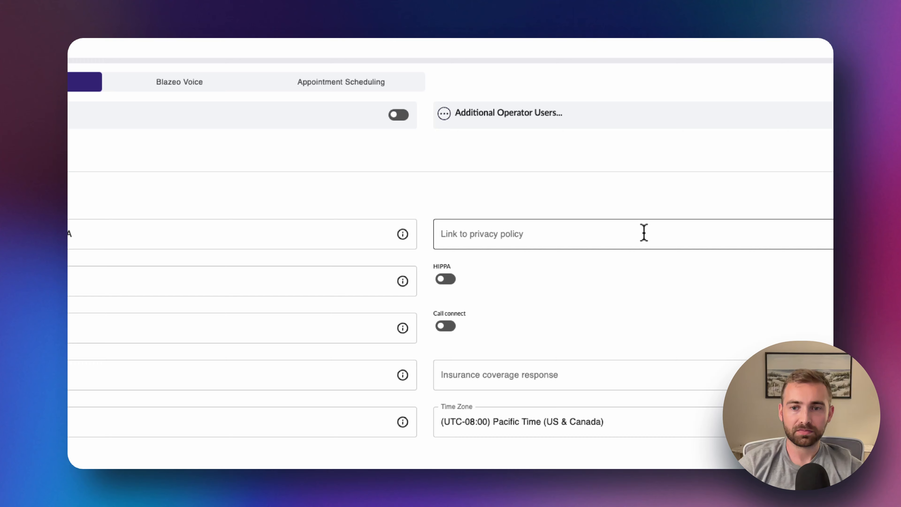
# Enter script title position 'Construction Consultant', Spanish language support, and turn HIPPA on
pyautogui.click(126, 280)
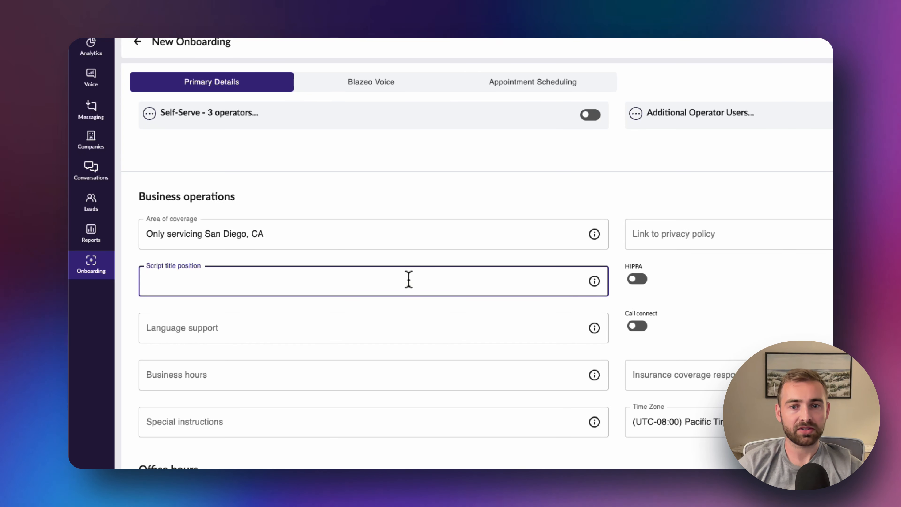
pyautogui.write('Construction ')
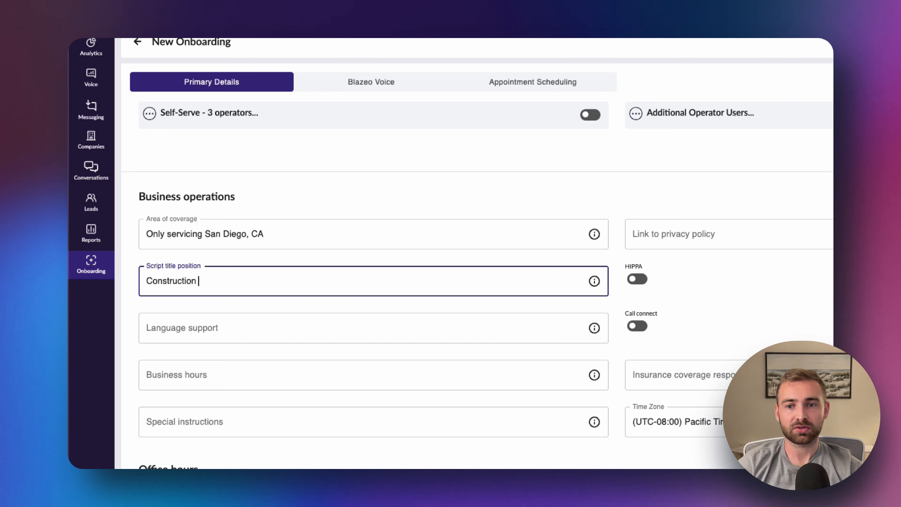
pyautogui.write('Consultant')
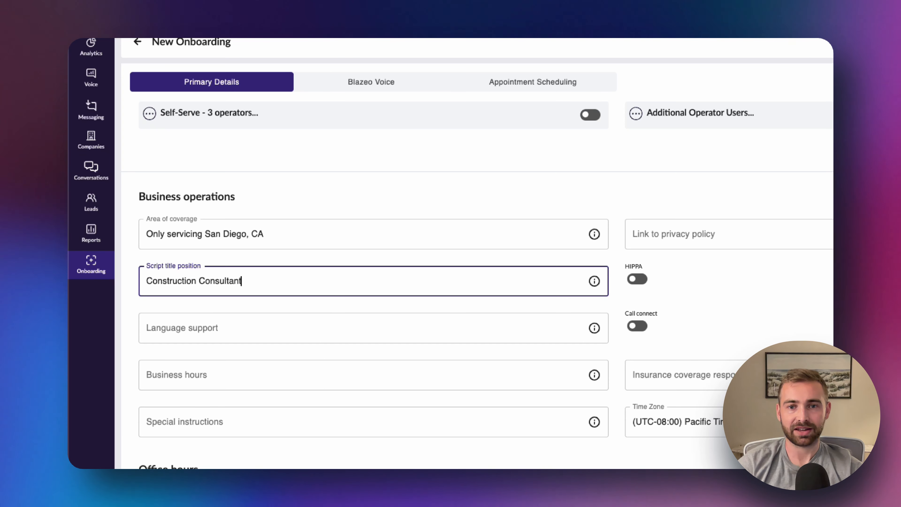
pyautogui.click(427, 189)
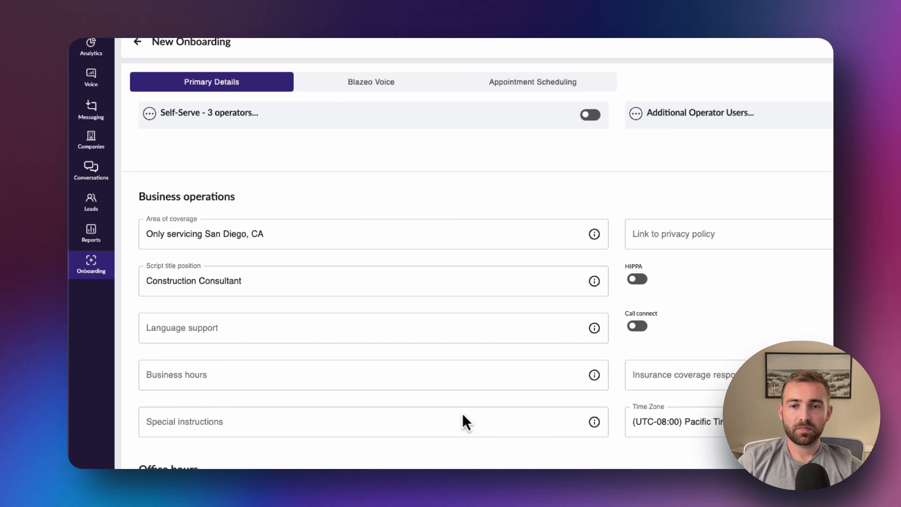
pyautogui.click(261, 329)
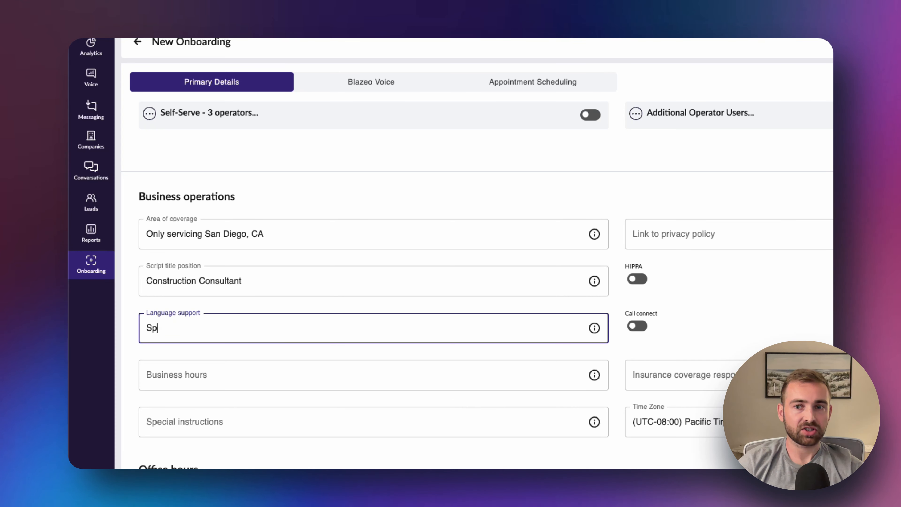
pyautogui.click(664, 175)
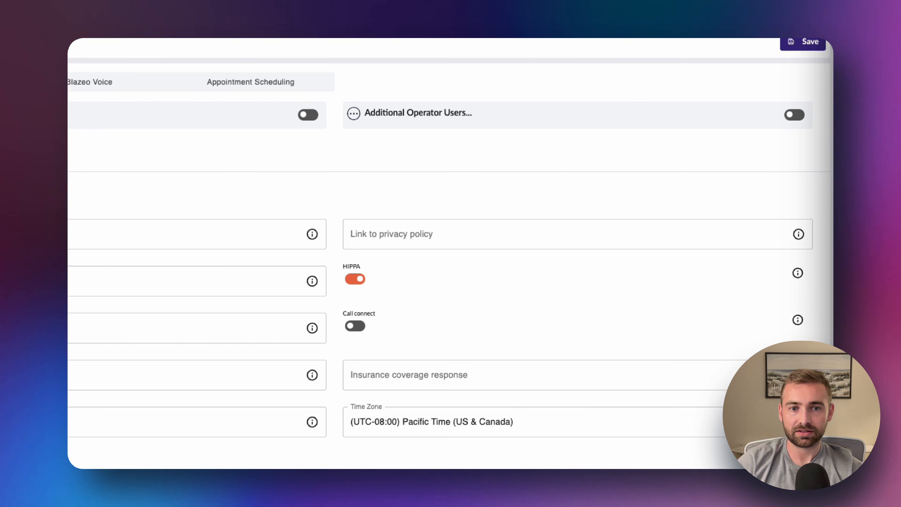
# Turn HIPPA off and call connect on, with instructions to send call connect transcripts to a contact's e-mail
pyautogui.click(356, 280)
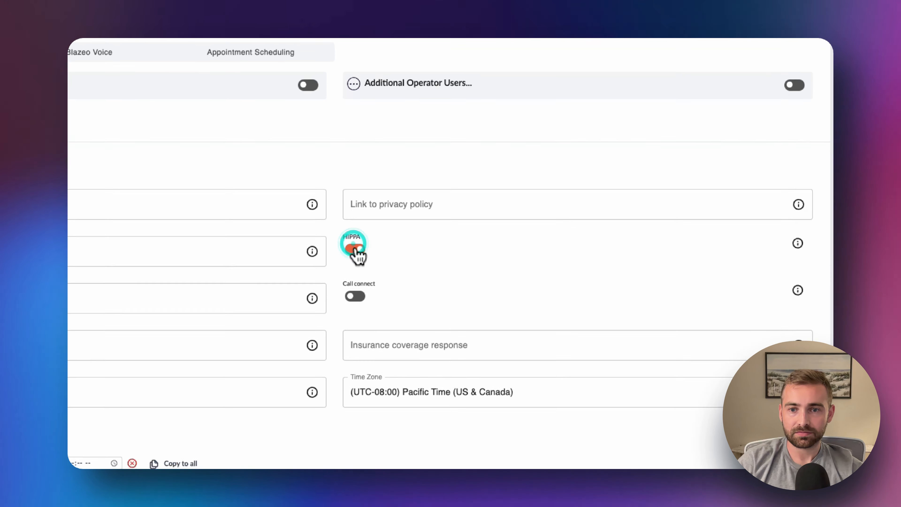
pyautogui.click(357, 297)
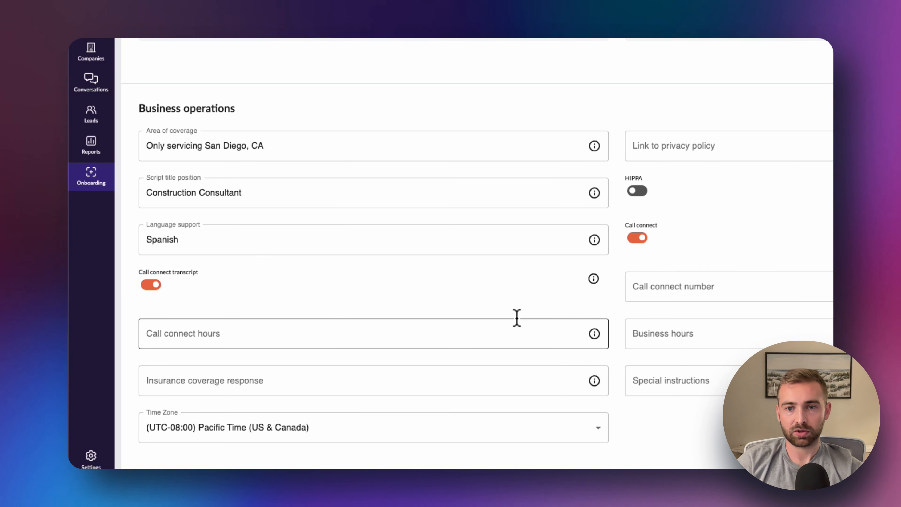
pyautogui.click(677, 376)
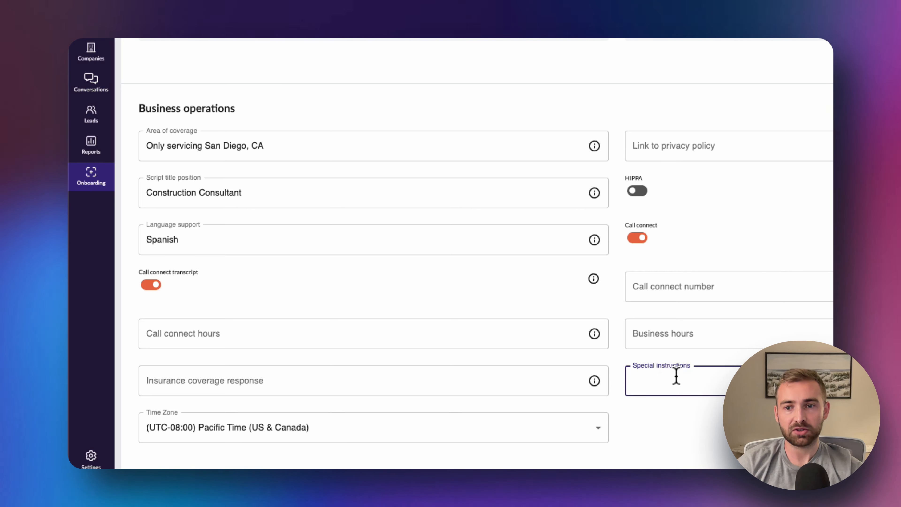
pyautogui.write('S')
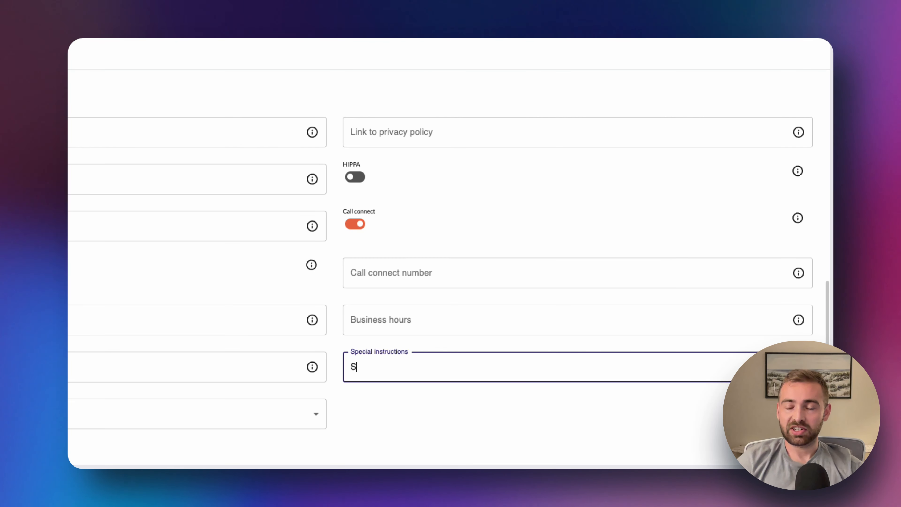
pyautogui.write('end call connect t')
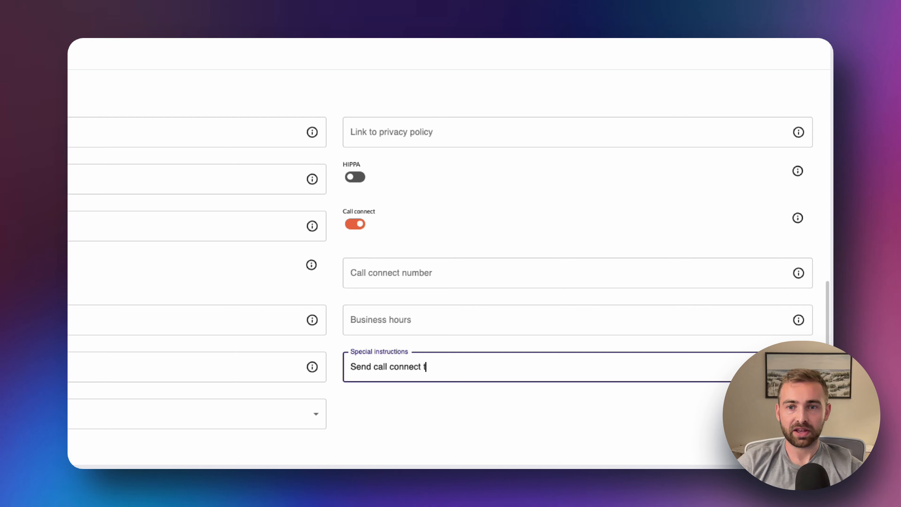
pyautogui.write('ranscripts to ')
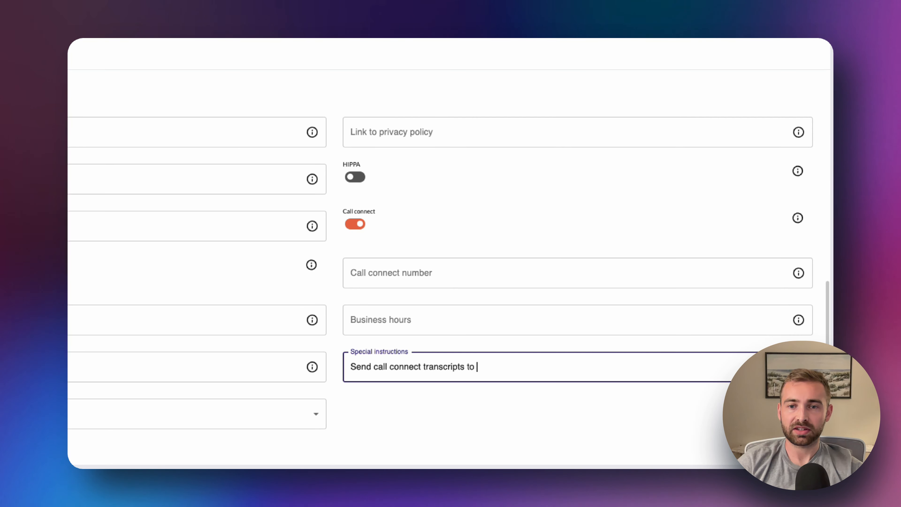
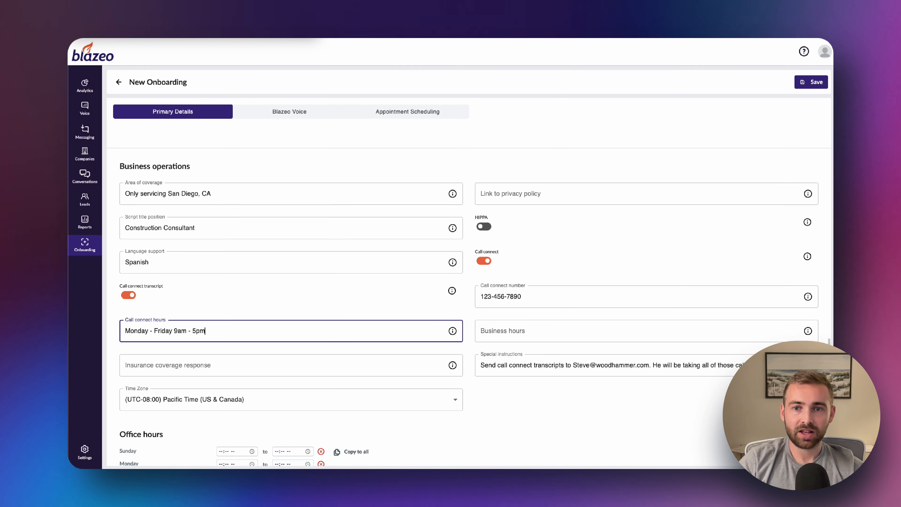
# Copy the call connect hours, Monday - Friday 9am - 5pm, into Business hours
pyautogui.tripleClick(219, 324)
pyautogui.hotkey('ctrl', 'c')
pyautogui.click(529, 328)
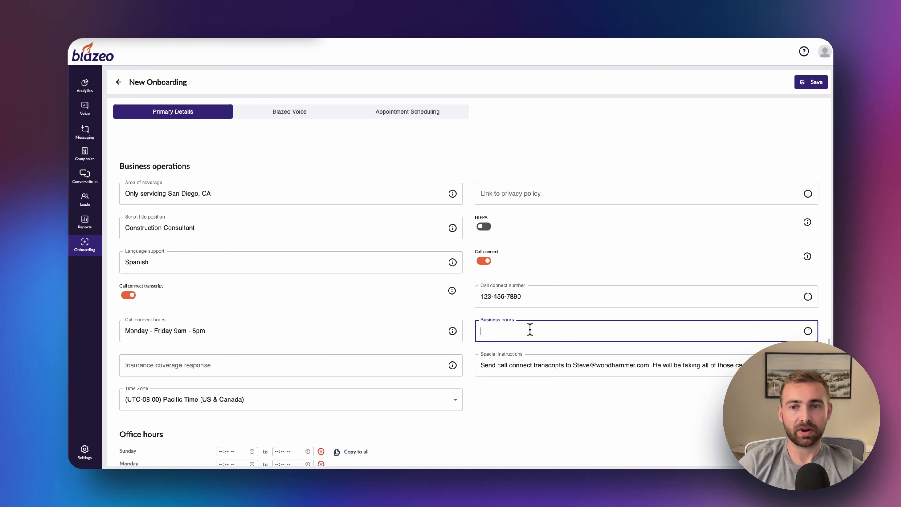
pyautogui.hotkey('ctrl', 'v')
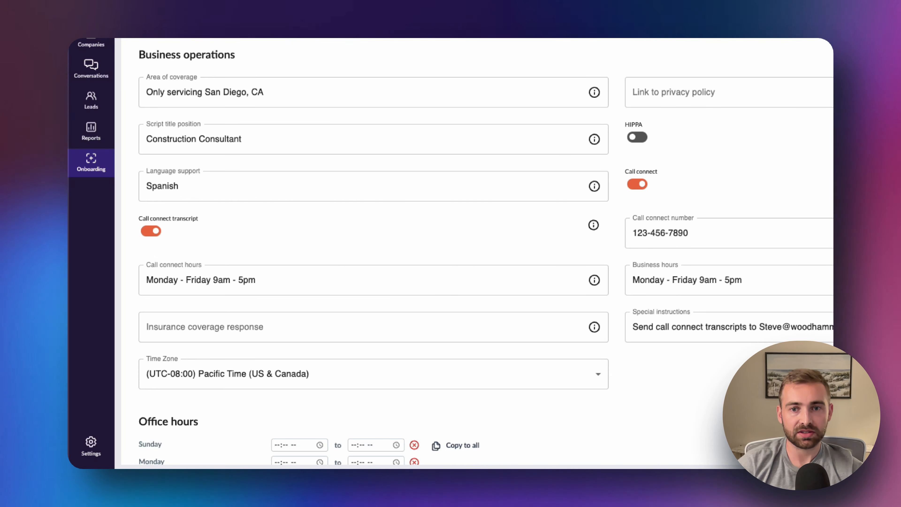
# Save the Wood Hammer record and check that its status remains Adding Information
pyautogui.scroll(10, 474, 253)
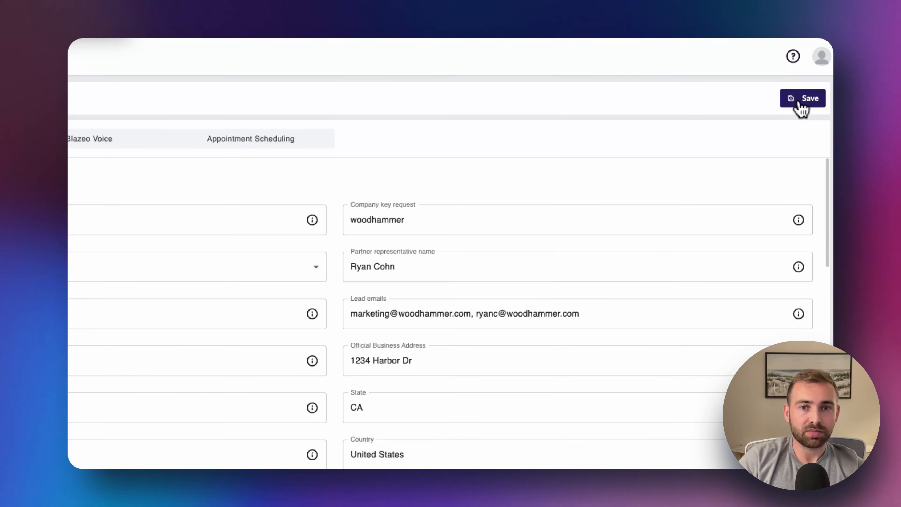
pyautogui.click(815, 83)
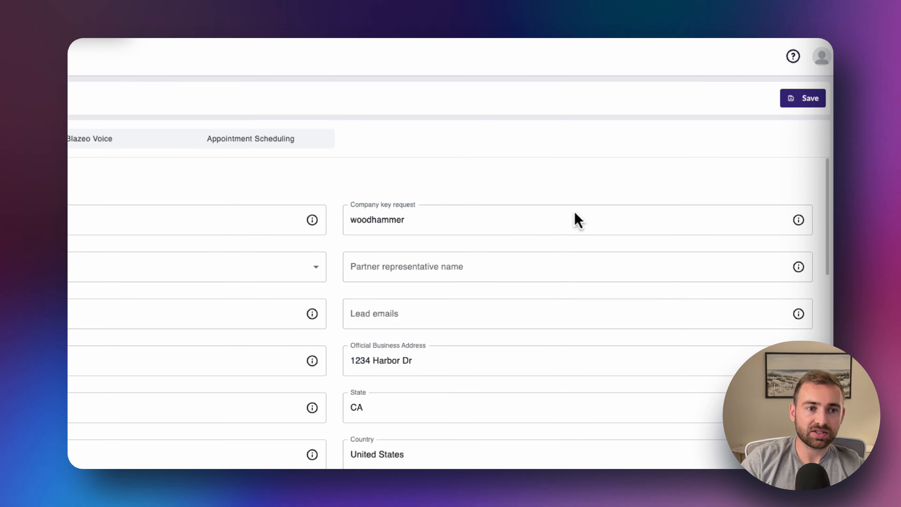
pyautogui.click(398, 301)
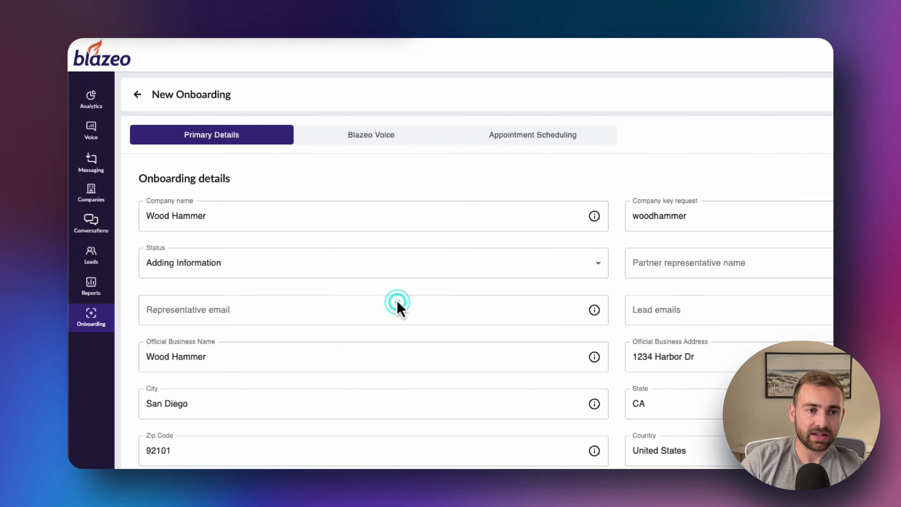
pyautogui.click(382, 275)
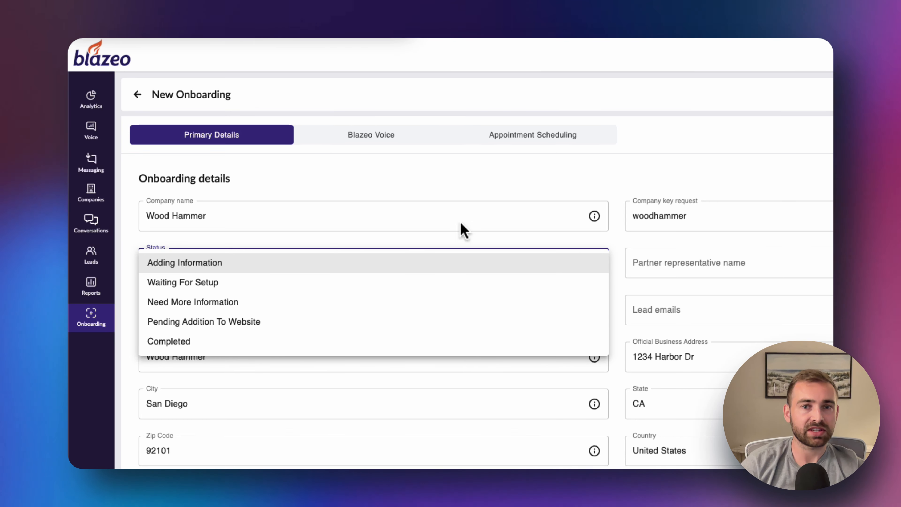
pyautogui.click(662, 178)
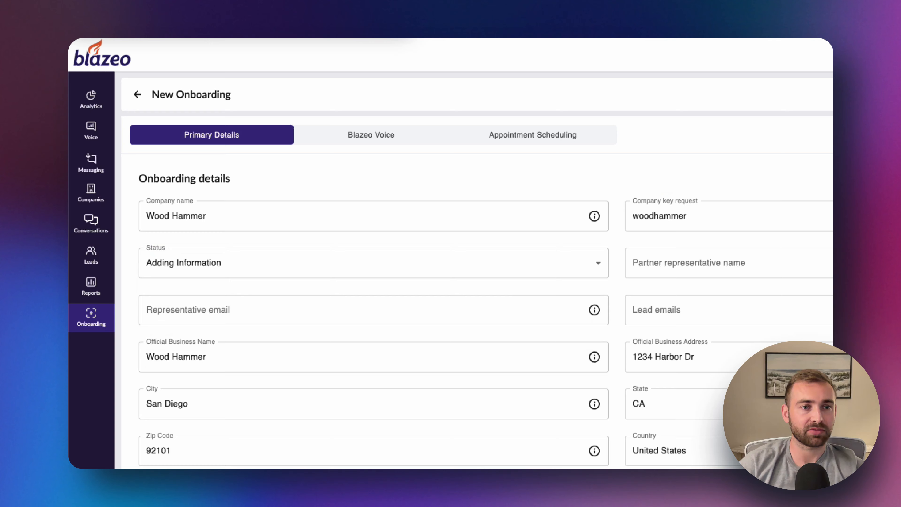